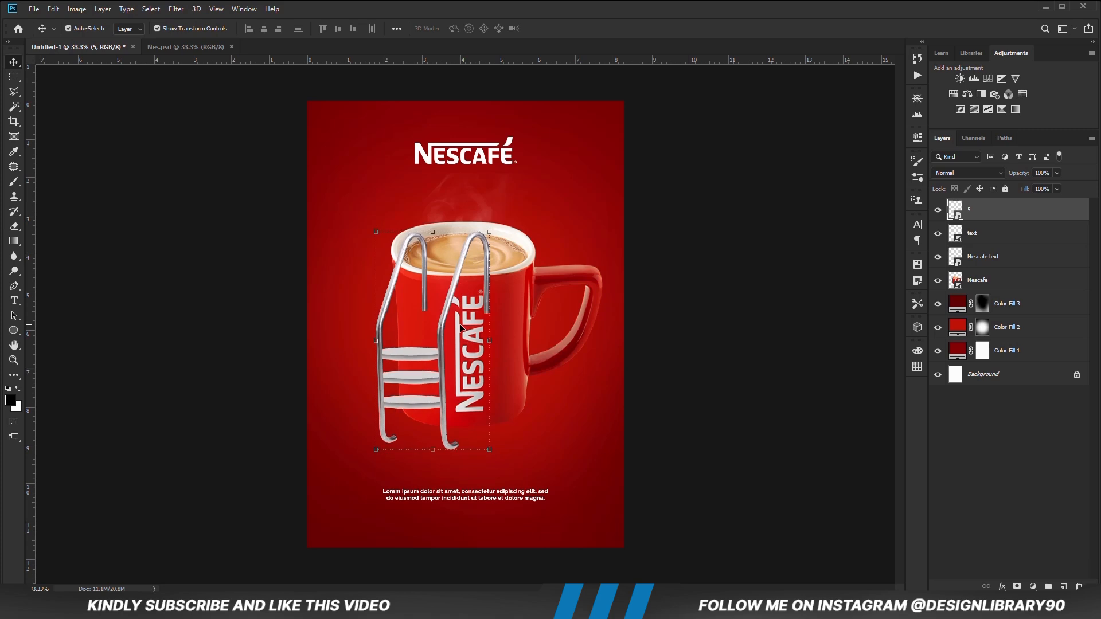
Add a Curves adjustment above all layers and pull the curve's lower part slightly down to darken the whole poster
{"action": "left_click", "coordinate": [693, 381]}
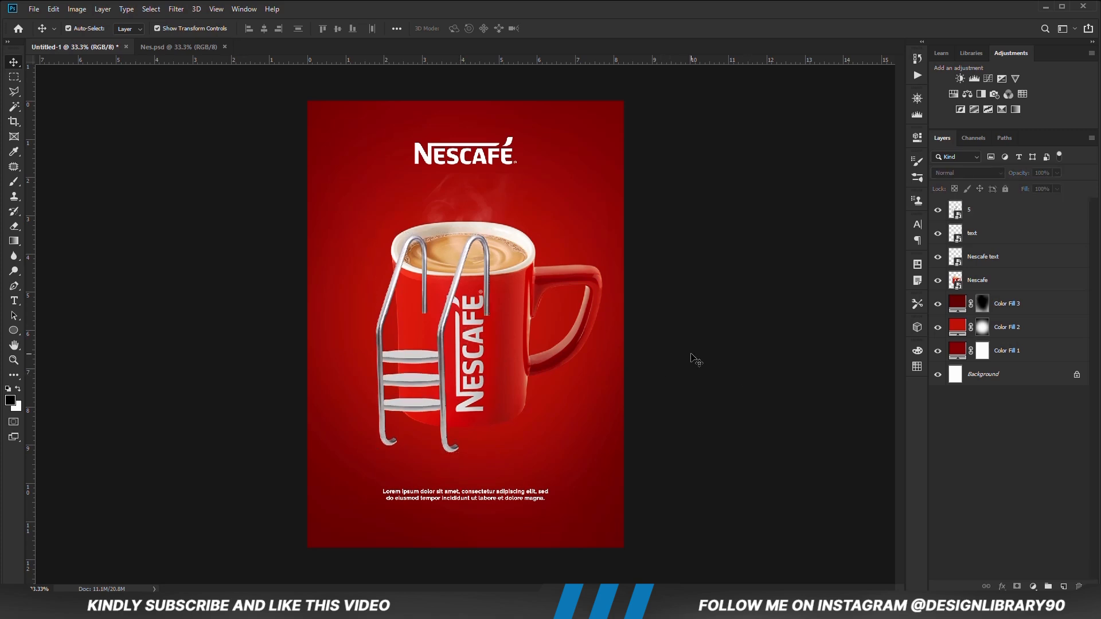
{"action": "left_click", "coordinate": [1033, 586]}
{"action": "left_click", "coordinate": [1022, 439]}
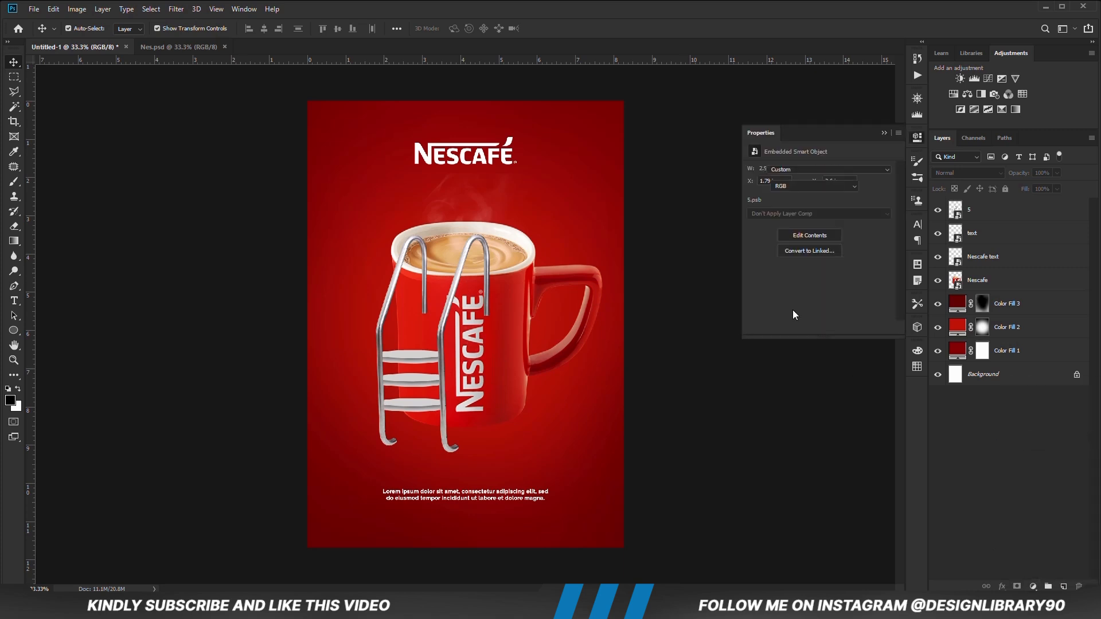
{"action": "left_click_drag", "start_coordinate": [808, 279], "coordinate": [806, 286]}
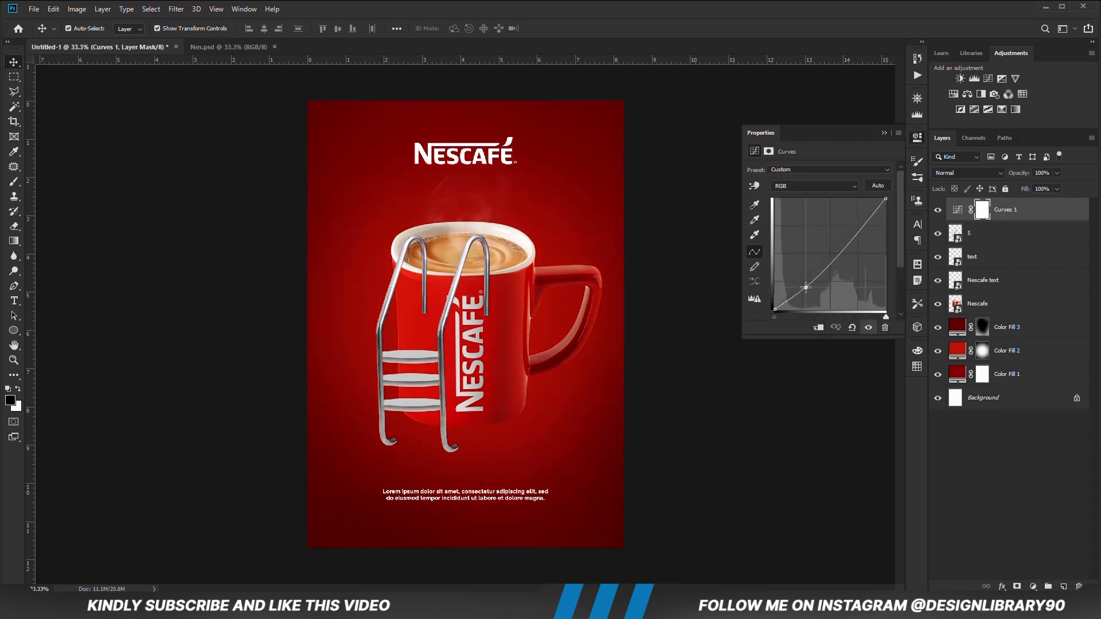
{"action": "left_click_drag", "start_coordinate": [842, 251], "coordinate": [841, 250]}
{"action": "left_click", "coordinate": [884, 133]}
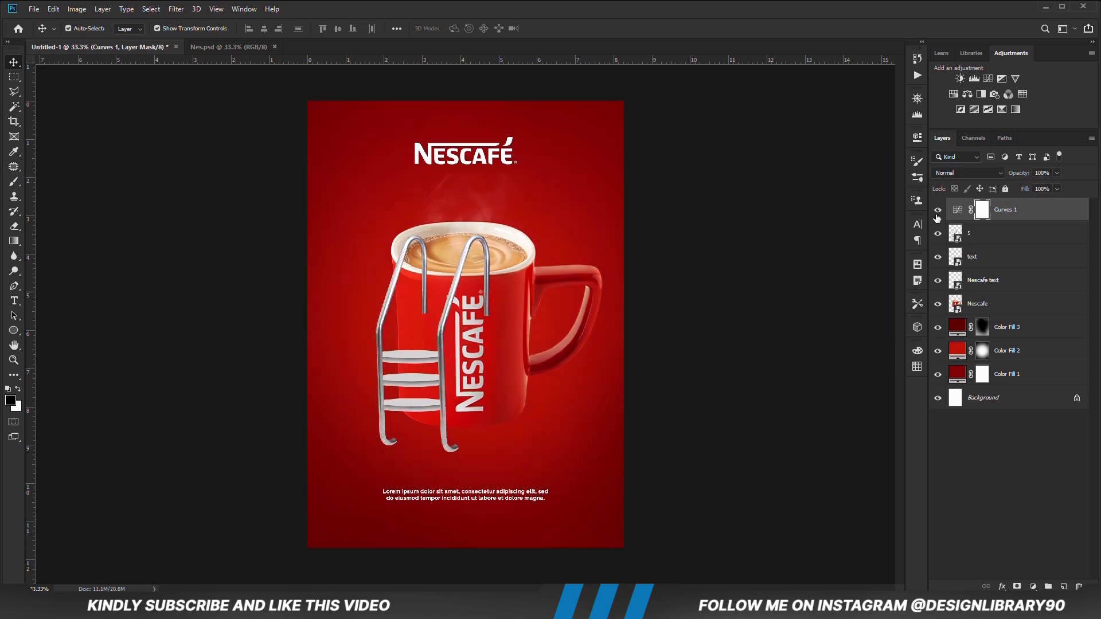
{"action": "left_click", "coordinate": [667, 324]}
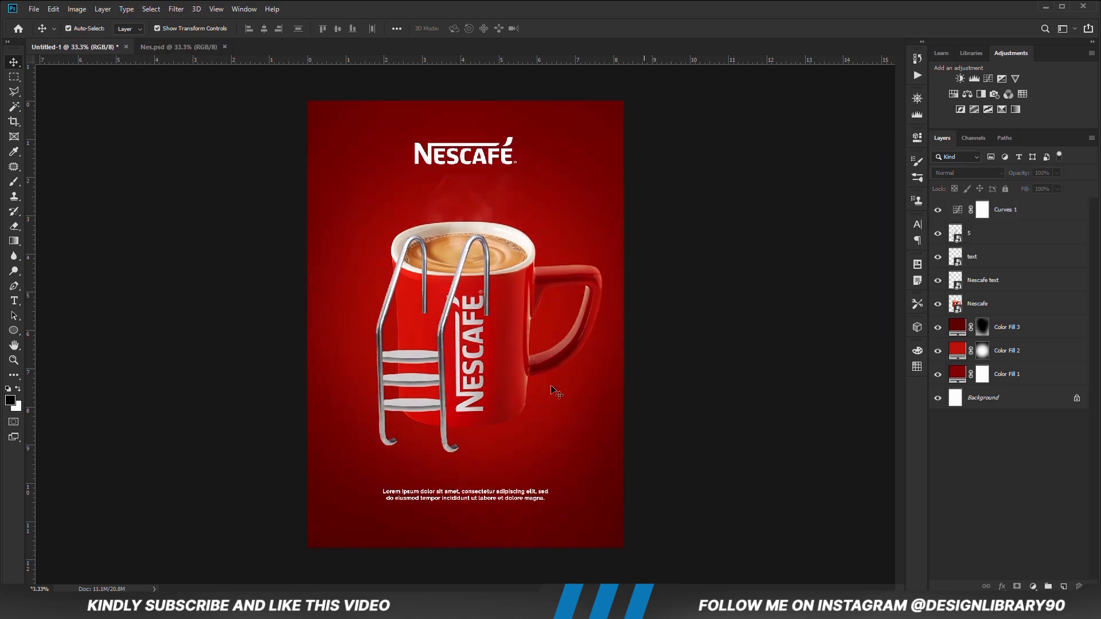
Add a layer mask to the ladder layer and set the brush to hard edges with 100% opacity
{"action": "left_click", "coordinate": [411, 387]}
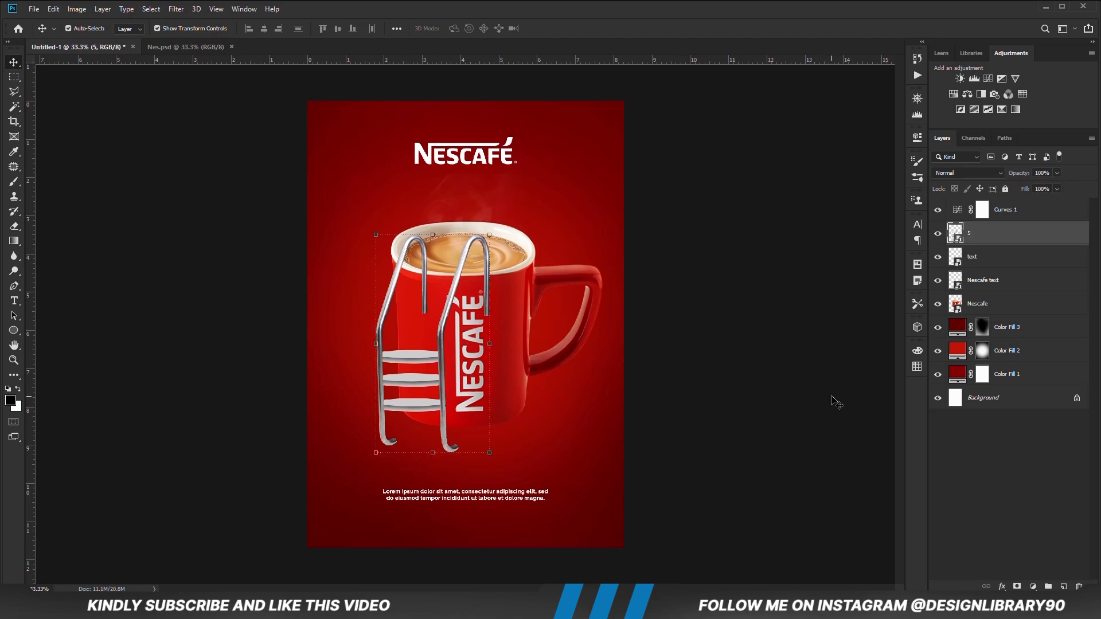
{"action": "key", "text": "ctrl+plus"}
{"action": "left_click", "coordinate": [1016, 586]}
{"action": "left_click", "coordinate": [14, 182]}
{"action": "left_click", "coordinate": [108, 181]}
{"action": "right_click", "coordinate": [345, 280]}
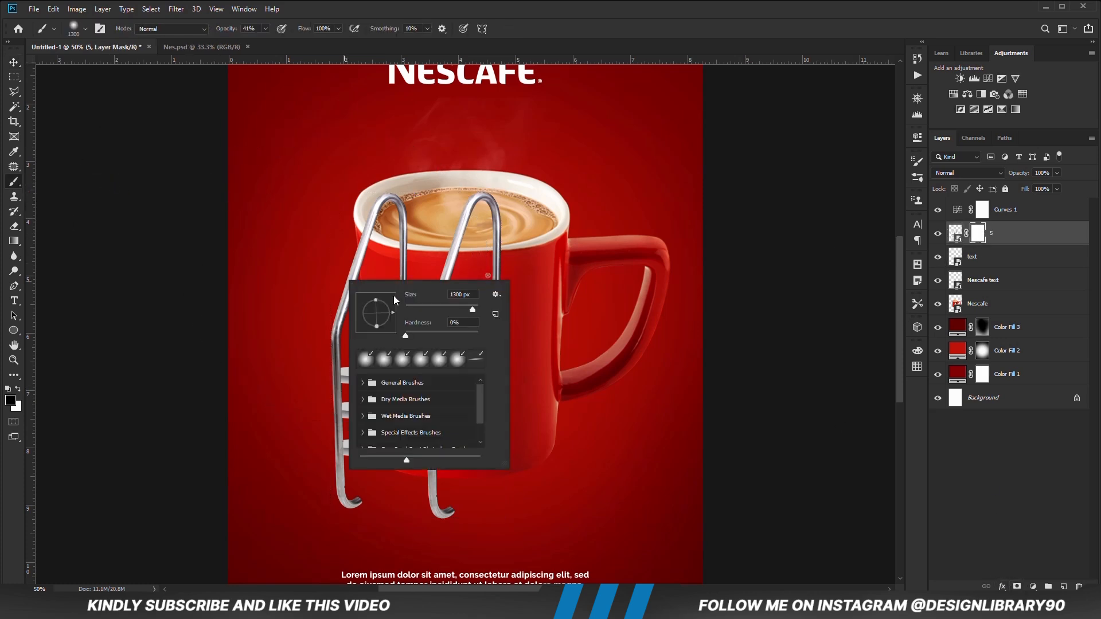
{"action": "left_click_drag", "start_coordinate": [486, 332], "coordinate": [489, 333]}
{"action": "left_click", "coordinate": [392, 2]}
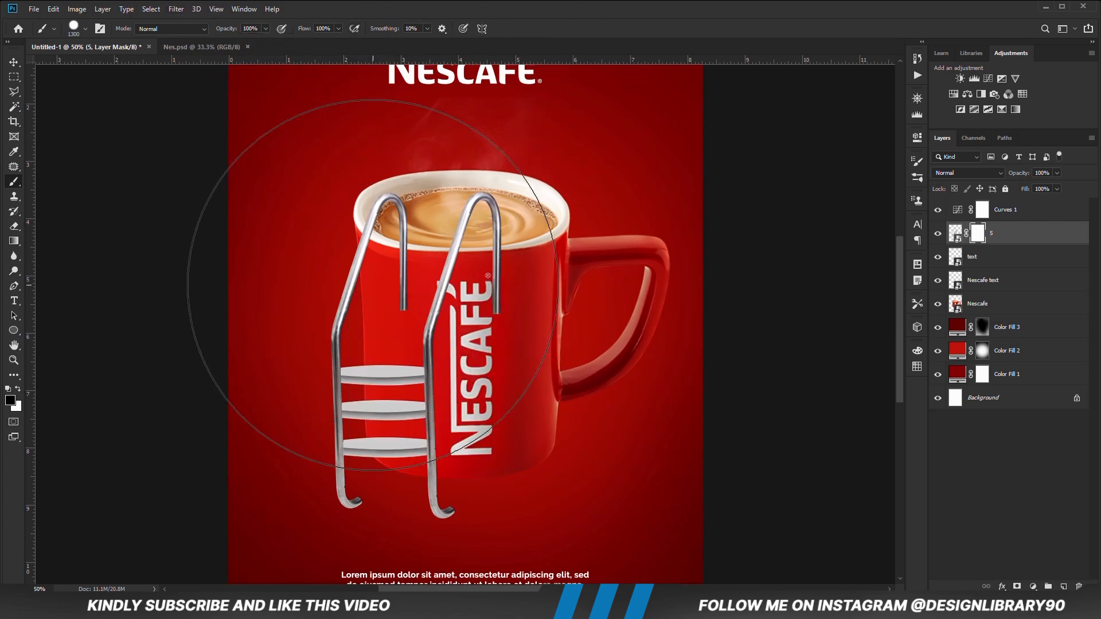
Reduce the brush to 80 px and mask out the curved feet at the bottom of the ladder
{"action": "key", "text": "bracketleft"}
{"action": "key", "text": "bracketleft"}
{"action": "key", "text": "bracketleft"}
{"action": "key", "text": "bracketleft"}
{"action": "key", "text": "bracketleft"}
{"action": "key", "text": "bracketleft"}
{"action": "key", "text": "bracketleft"}
{"action": "key", "text": "bracketleft"}
{"action": "key", "text": "bracketleft"}
{"action": "key", "text": "bracketleft"}
{"action": "key", "text": "bracketleft"}
{"action": "key", "text": "bracketleft"}
{"action": "key", "text": "bracketleft"}
{"action": "key", "text": "bracketleft"}
{"action": "key", "text": "bracketleft"}
{"action": "key", "text": "bracketleft"}
{"action": "key", "text": "bracketleft"}
{"action": "key", "text": "bracketleft"}
{"action": "mouse_move", "coordinate": [356, 508]}
{"action": "left_mouse_down"}
{"action": "mouse_move", "coordinate": [315, 523]}
{"action": "mouse_move", "coordinate": [357, 507]}
{"action": "mouse_move", "coordinate": [329, 519]}
{"action": "mouse_move", "coordinate": [352, 507]}
{"action": "mouse_move", "coordinate": [314, 506]}
{"action": "mouse_move", "coordinate": [454, 518]}
{"action": "mouse_move", "coordinate": [381, 523]}
{"action": "mouse_move", "coordinate": [430, 517]}
{"action": "left_mouse_up"}
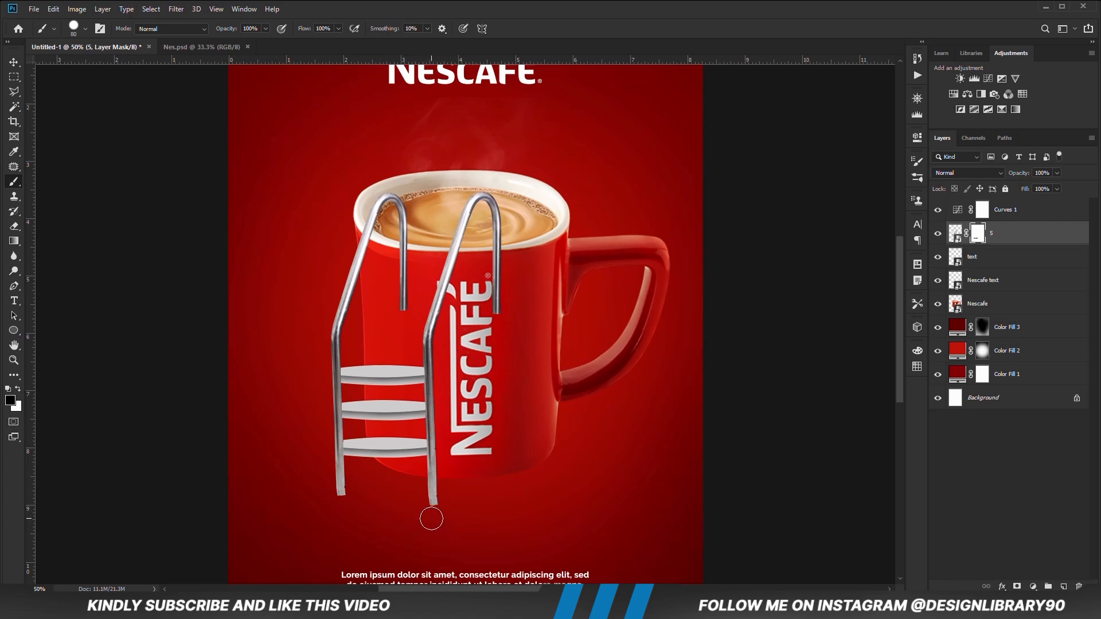
{"action": "mouse_move", "coordinate": [433, 517]}
{"action": "left_mouse_down"}
{"action": "mouse_move", "coordinate": [457, 529]}
{"action": "mouse_move", "coordinate": [428, 519]}
{"action": "left_mouse_up"}
{"action": "key", "text": "x"}
{"action": "left_click_drag", "start_coordinate": [435, 498], "coordinate": [434, 506]}
{"action": "key", "text": "x"}
{"action": "left_click_drag", "start_coordinate": [345, 502], "coordinate": [335, 505]}
Undo the last mask stroke and mask out both handrail ends where they overlap the front of the cup below the rim
{"action": "scroll", "coordinate": [501, 269], "scroll_direction": "up", "scroll_amount": 2}
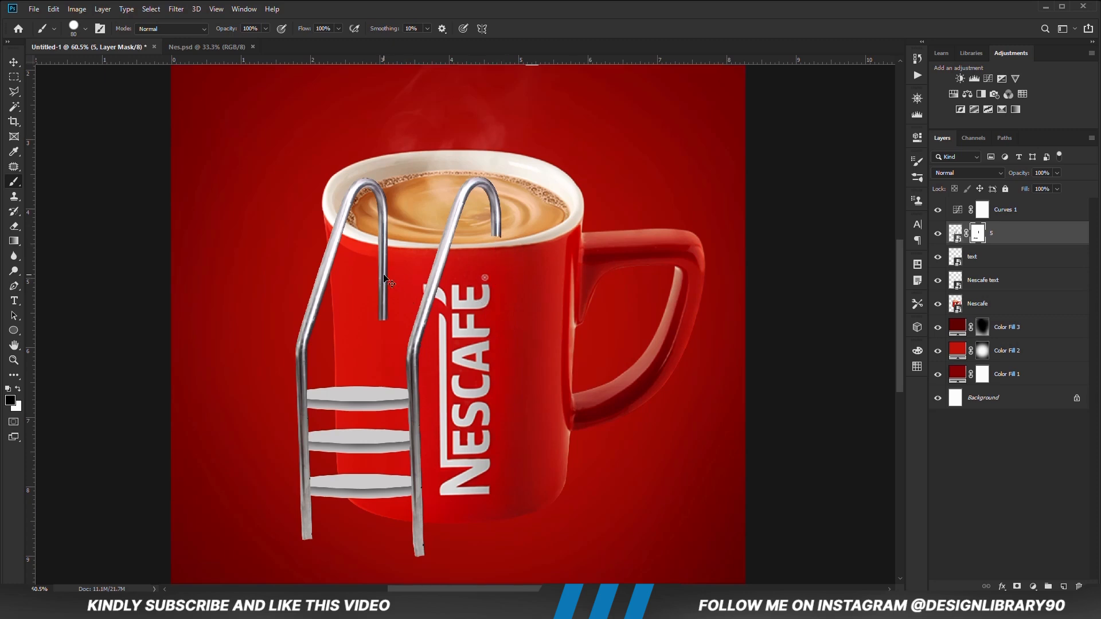
{"action": "key", "text": "ctrl+z"}
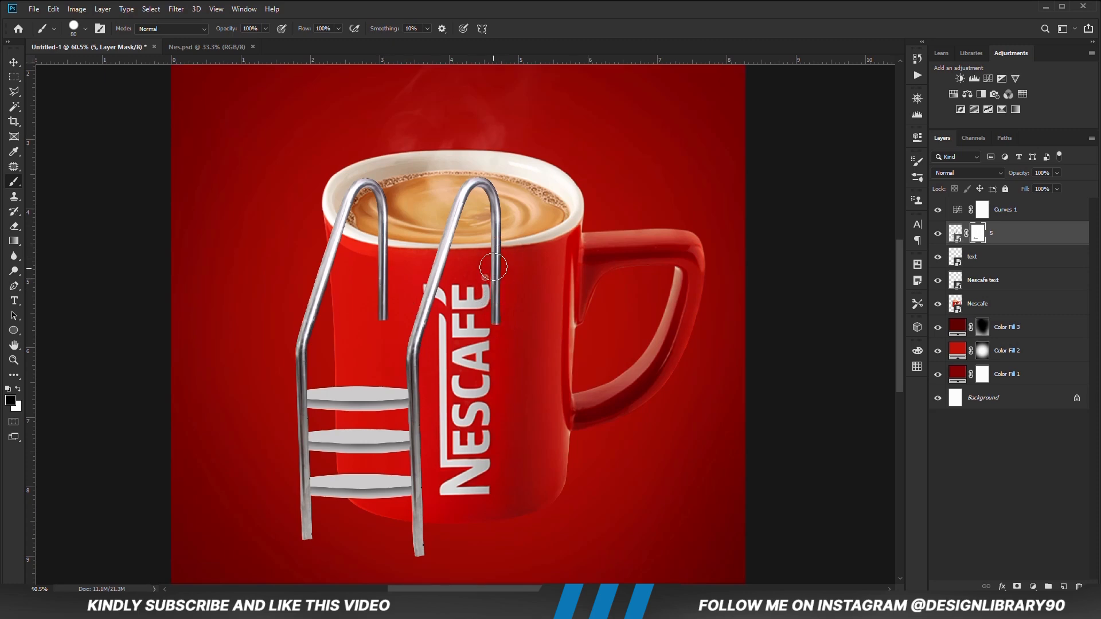
{"action": "left_click_drag", "start_coordinate": [498, 265], "coordinate": [498, 312]}
{"action": "left_click_drag", "start_coordinate": [376, 315], "coordinate": [377, 255]}
{"action": "left_click", "coordinate": [382, 252]}
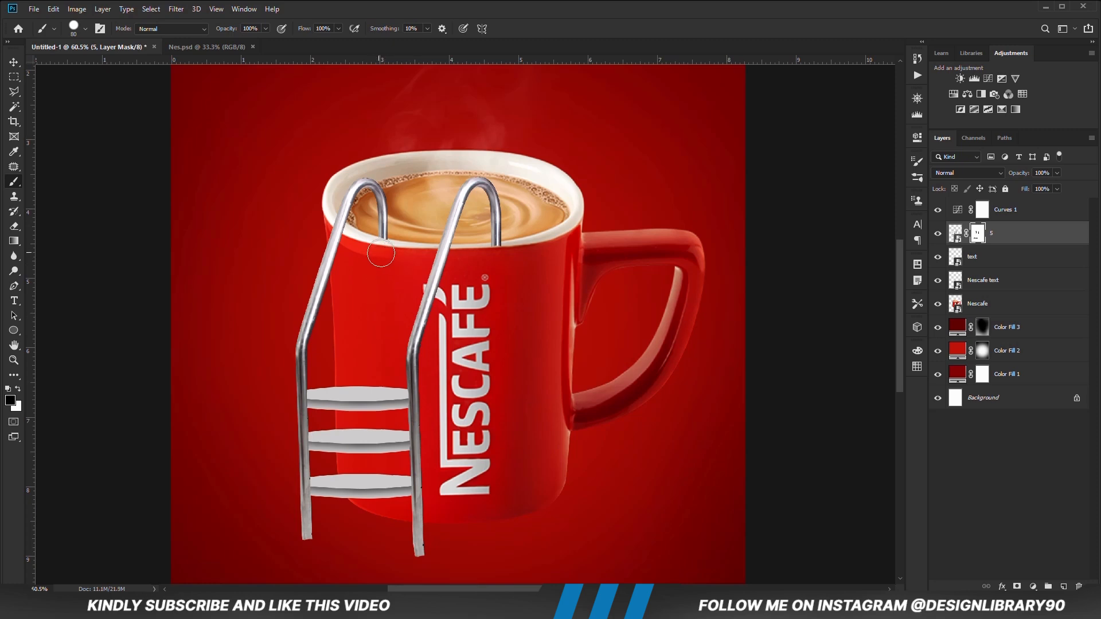
{"action": "left_click", "coordinate": [496, 257]}
{"action": "key", "text": "ctrl+minus"}
{"action": "key", "text": "ctrl+minus"}
{"action": "key", "text": "ctrl+minus"}
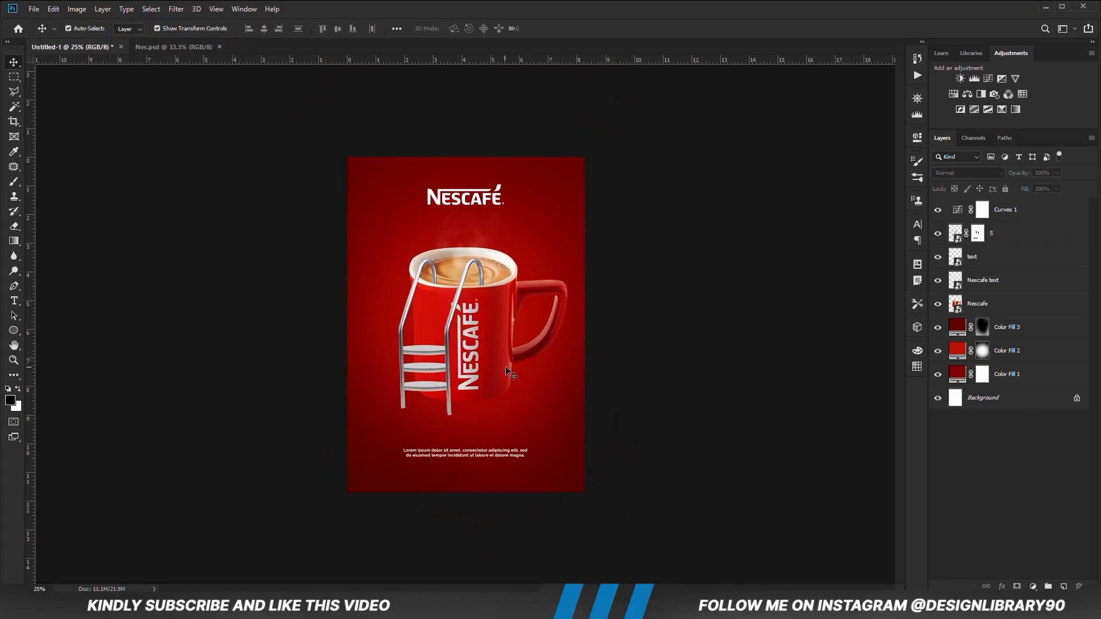
Add an Exposure adjustment clipped to the cup layer with exposure at -2.44, and invert its mask
{"action": "left_click", "coordinate": [507, 371]}
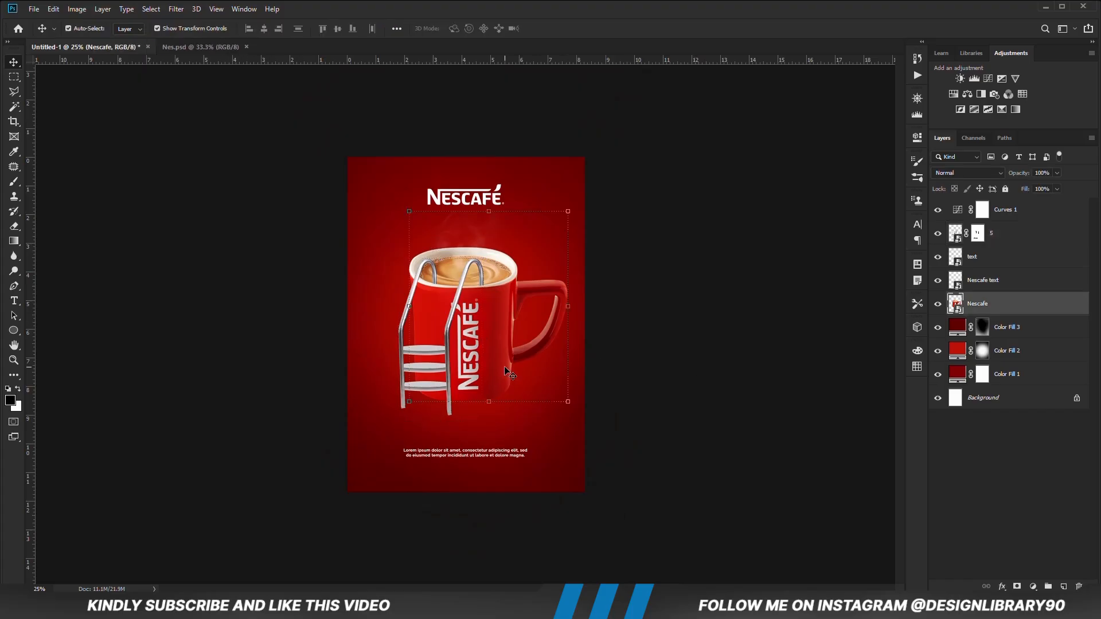
{"action": "left_click", "coordinate": [1033, 585]}
{"action": "left_click", "coordinate": [1034, 446]}
{"action": "left_click", "coordinate": [817, 327]}
{"action": "left_click_drag", "start_coordinate": [820, 197], "coordinate": [813, 197]}
{"action": "left_click", "coordinate": [884, 132]}
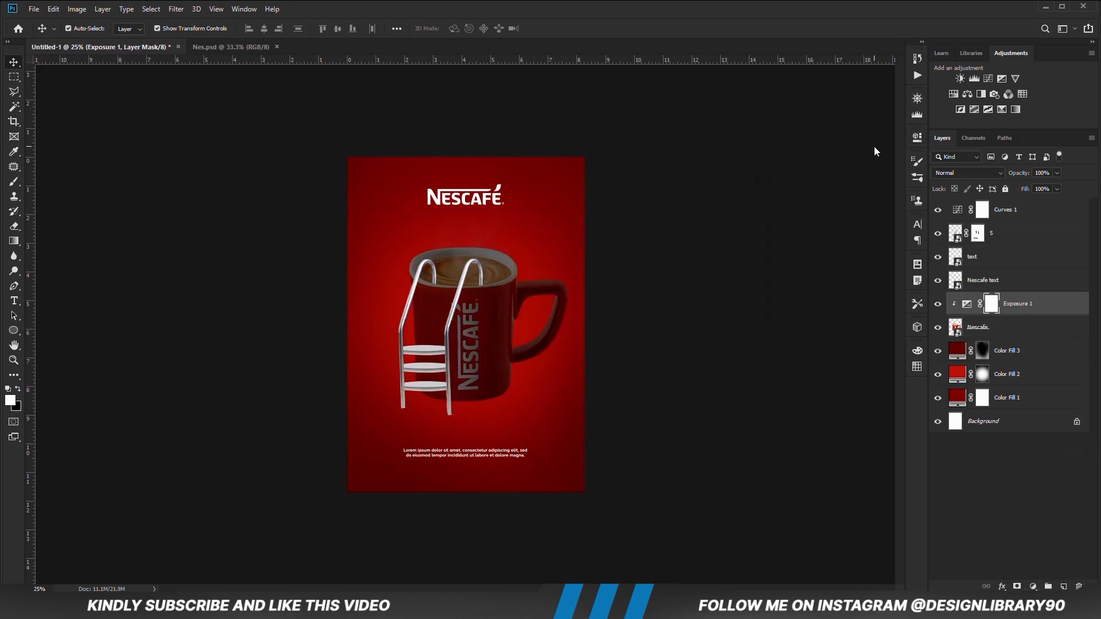
{"action": "left_click", "coordinate": [802, 199]}
{"action": "key", "text": "ctrl+i"}
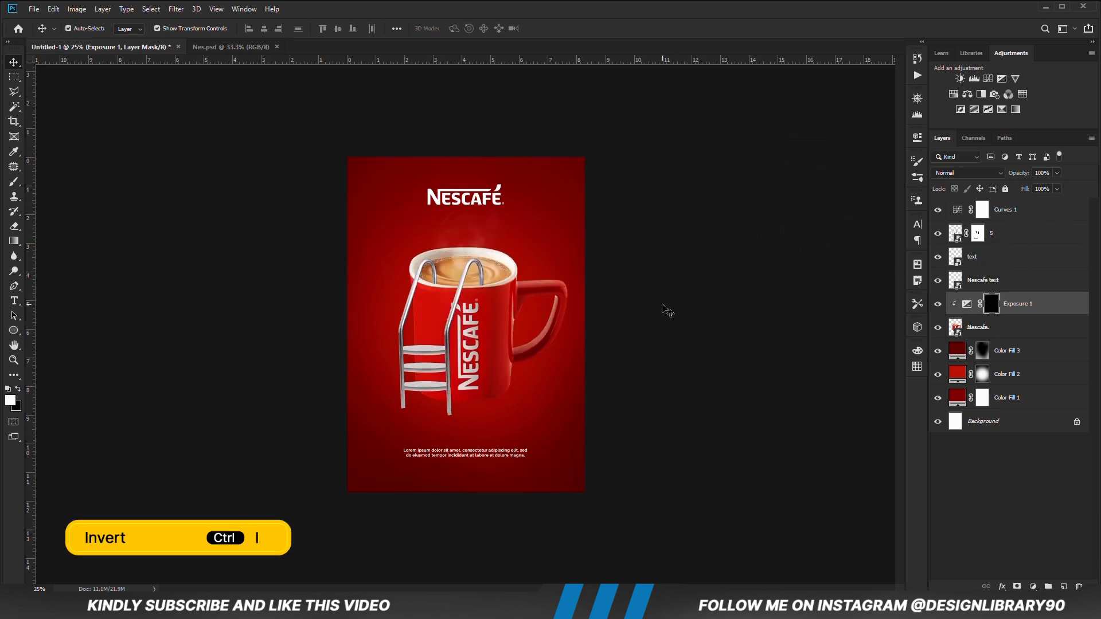
Set up a soft 199 px brush at 16% opacity for painting on the cup's exposure mask
{"action": "key", "text": "ctrl+plus"}
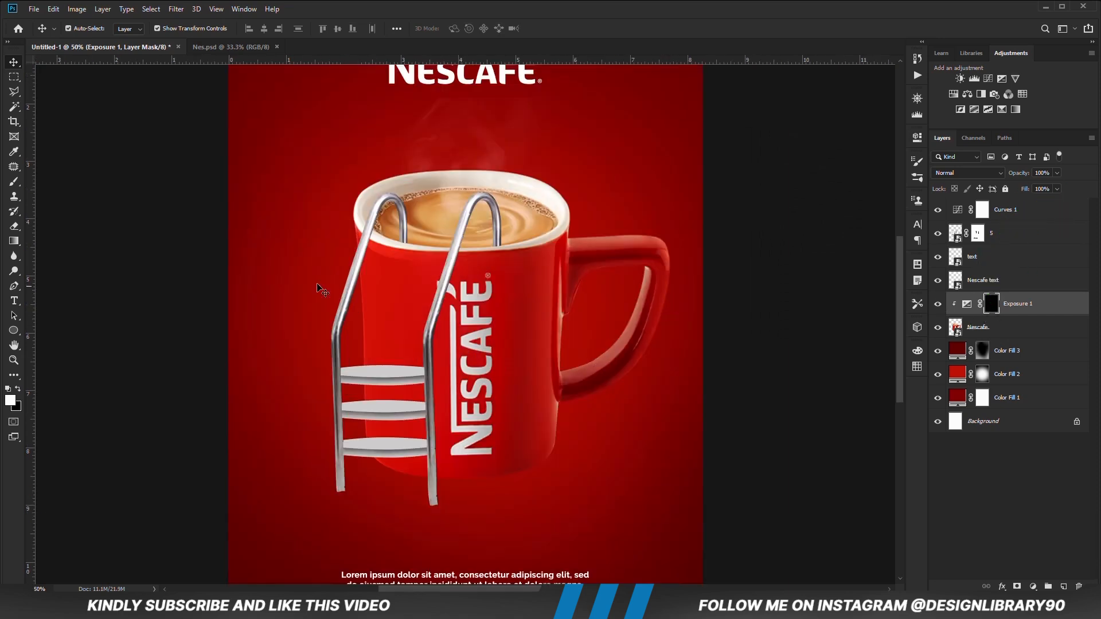
{"action": "left_click", "coordinate": [14, 181]}
{"action": "left_click", "coordinate": [57, 181]}
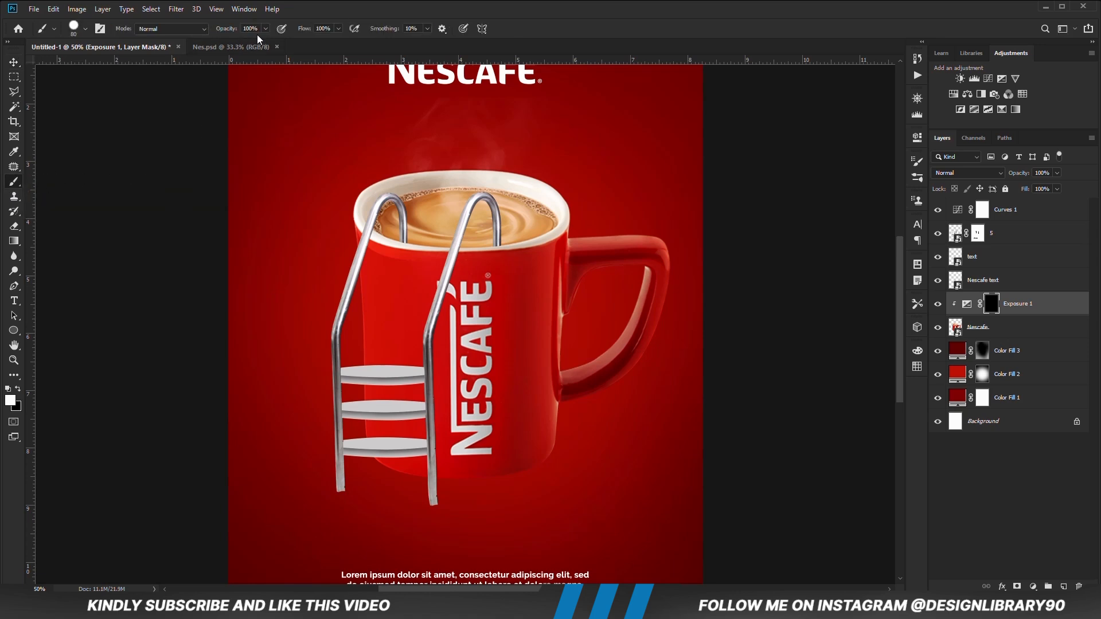
{"action": "left_click_drag", "start_coordinate": [219, 43], "coordinate": [222, 43]}
{"action": "right_click", "coordinate": [415, 348]}
{"action": "left_click_drag", "start_coordinate": [519, 375], "coordinate": [521, 376]}
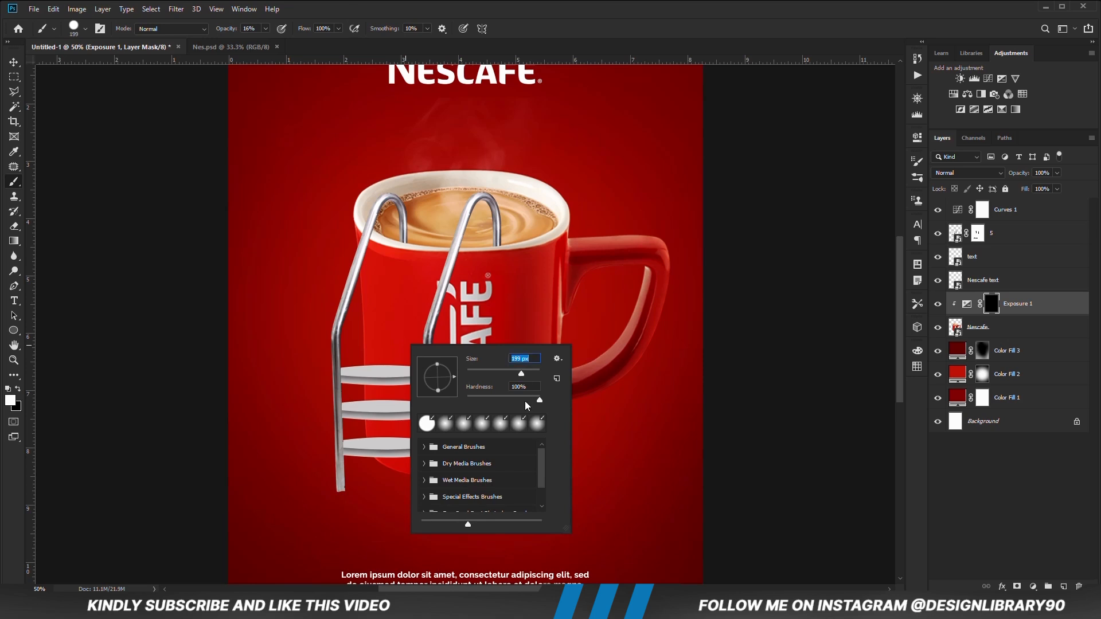
{"action": "key", "text": "Return"}
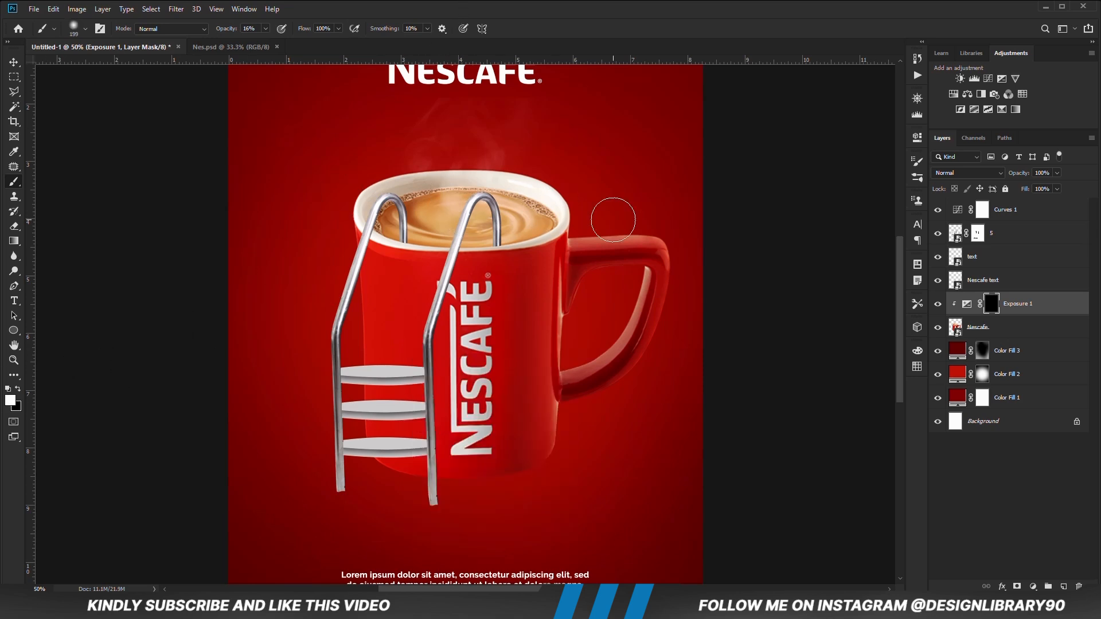
Enlarge the brush to 400 px and paint shading on the mask along the cup's base, right side and handle
{"action": "key", "text": "bracketright"}
{"action": "key", "text": "bracketright"}
{"action": "key", "text": "bracketright"}
{"action": "key", "text": "bracketright"}
{"action": "mouse_move", "coordinate": [563, 460]}
{"action": "left_mouse_down"}
{"action": "mouse_move", "coordinate": [512, 517]}
{"action": "mouse_move", "coordinate": [382, 504]}
{"action": "mouse_move", "coordinate": [343, 479]}
{"action": "mouse_move", "coordinate": [438, 504]}
{"action": "mouse_move", "coordinate": [508, 501]}
{"action": "left_mouse_up"}
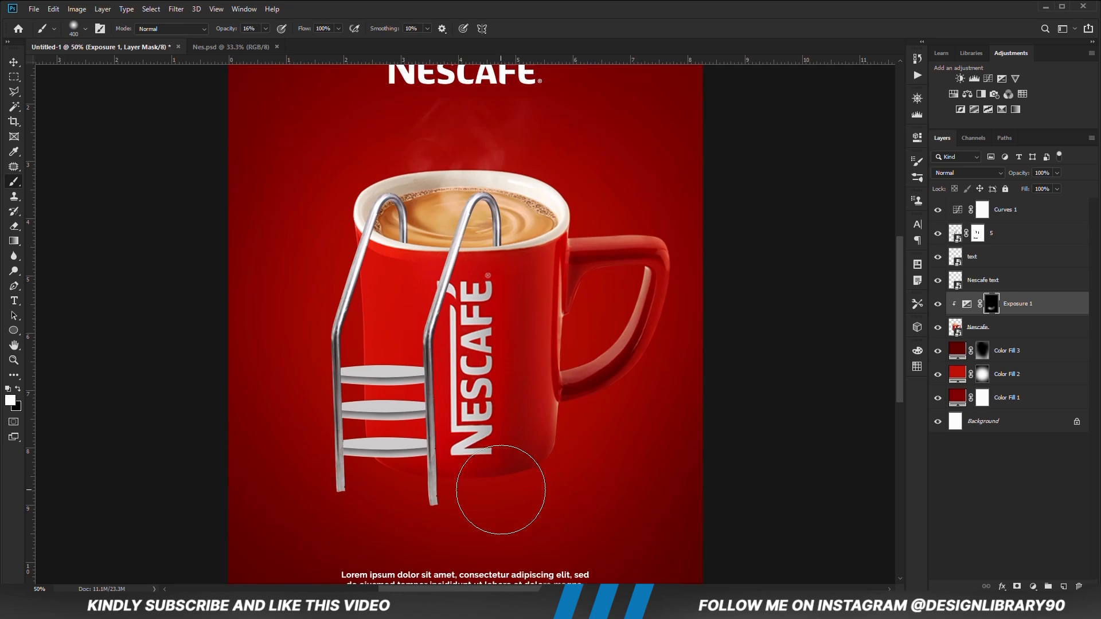
{"action": "mouse_move", "coordinate": [587, 167]}
{"action": "left_mouse_down"}
{"action": "mouse_move", "coordinate": [570, 220]}
{"action": "mouse_move", "coordinate": [565, 466]}
{"action": "mouse_move", "coordinate": [583, 471]}
{"action": "mouse_move", "coordinate": [539, 515]}
{"action": "left_mouse_up"}
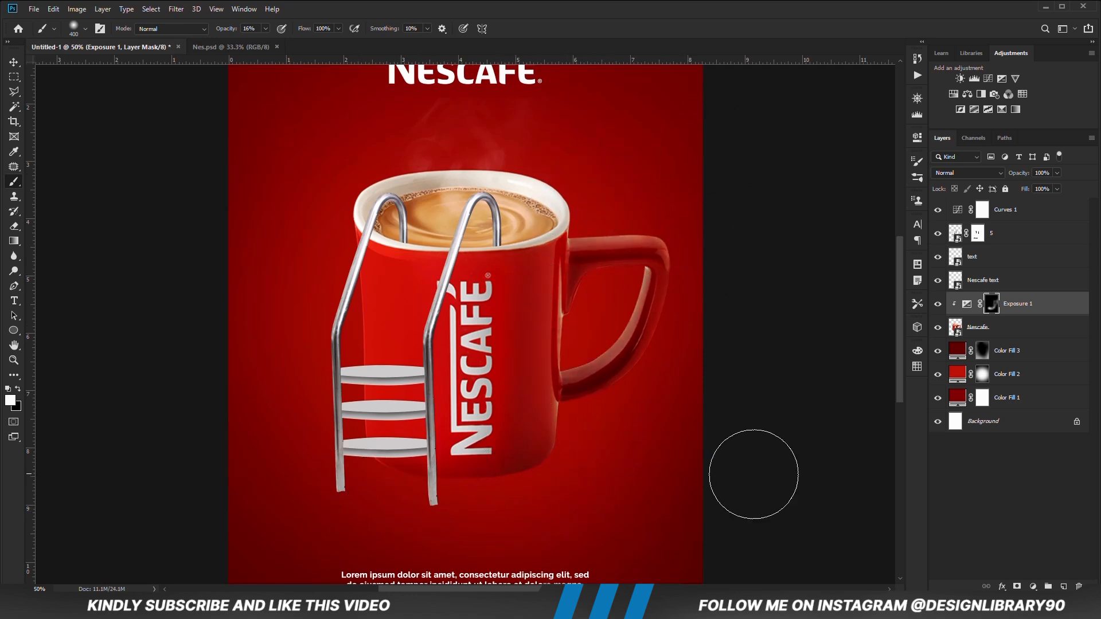
Add a second Exposure adjustment clipped to the cup with exposure at -3.89, and invert its mask
{"action": "left_click", "coordinate": [1033, 586]}
{"action": "left_click", "coordinate": [1037, 451]}
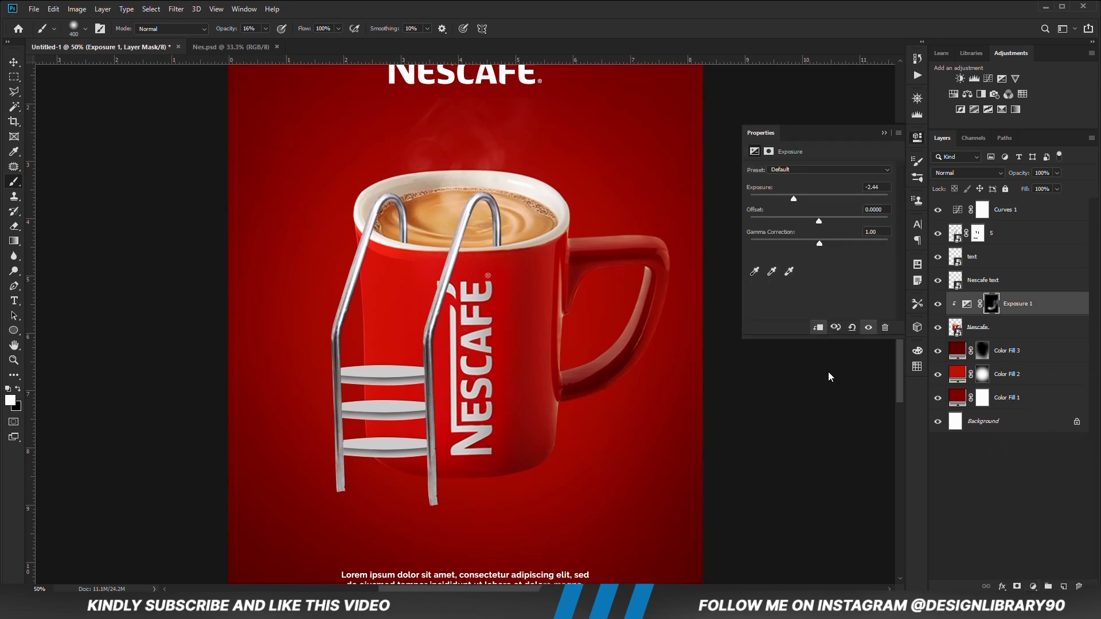
{"action": "left_click", "coordinate": [788, 195]}
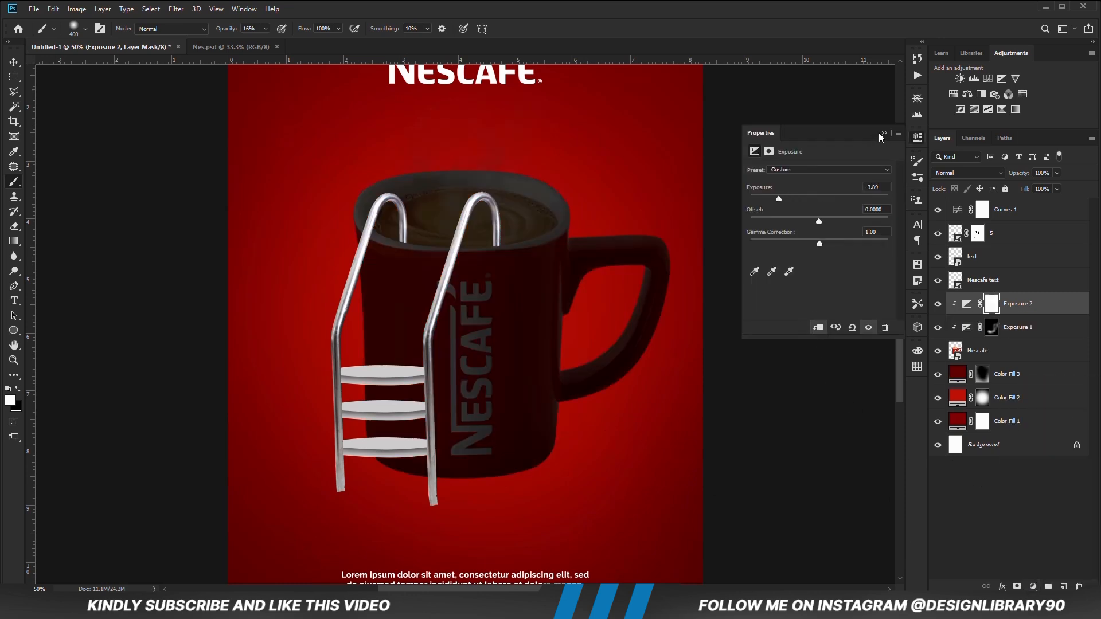
{"action": "left_click", "coordinate": [883, 133]}
{"action": "key", "text": "ctrl+i"}
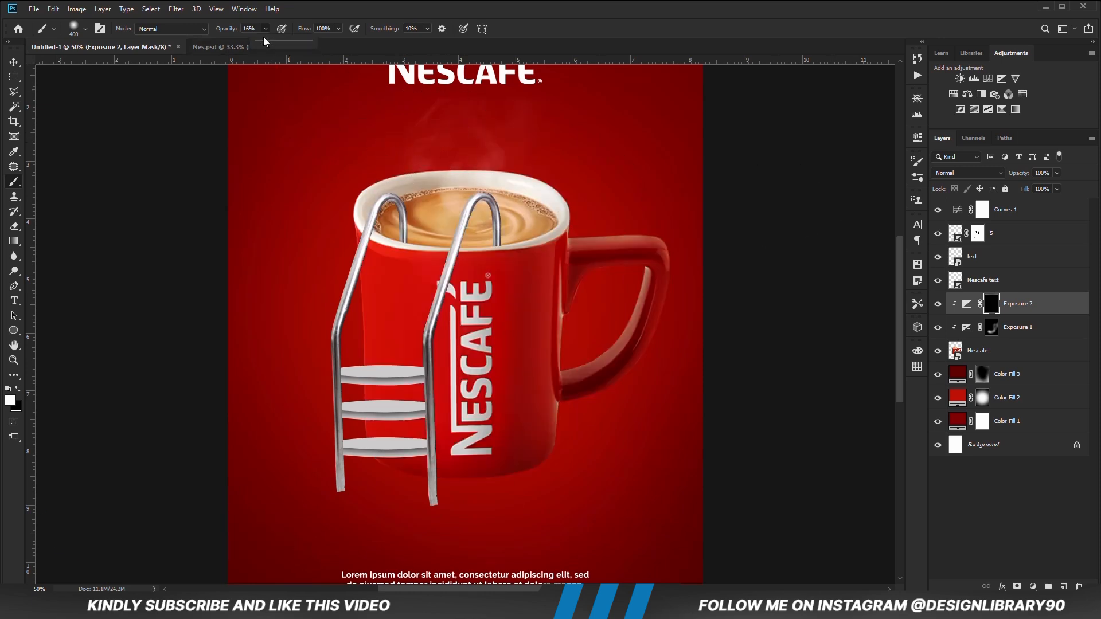
Lower the brush opacity to 10% and paint soft shadows around the cup's rim, sides and base on the second exposure mask
{"action": "left_click_drag", "start_coordinate": [261, 43], "coordinate": [262, 43]}
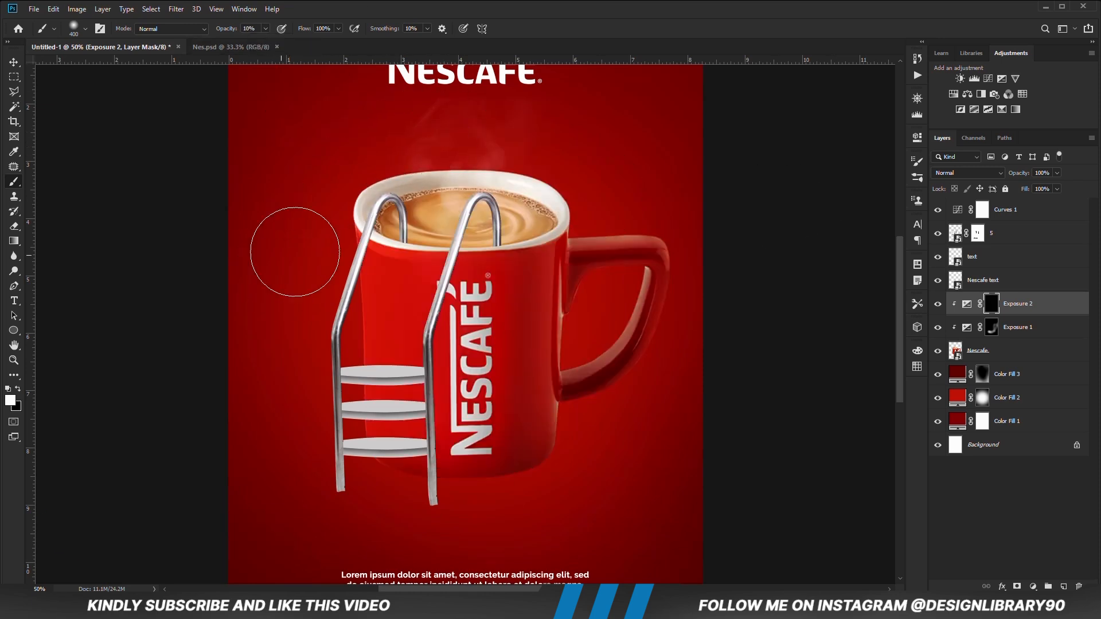
{"action": "mouse_move", "coordinate": [453, 150]}
{"action": "left_mouse_down"}
{"action": "mouse_move", "coordinate": [531, 143]}
{"action": "mouse_move", "coordinate": [554, 255]}
{"action": "left_mouse_up"}
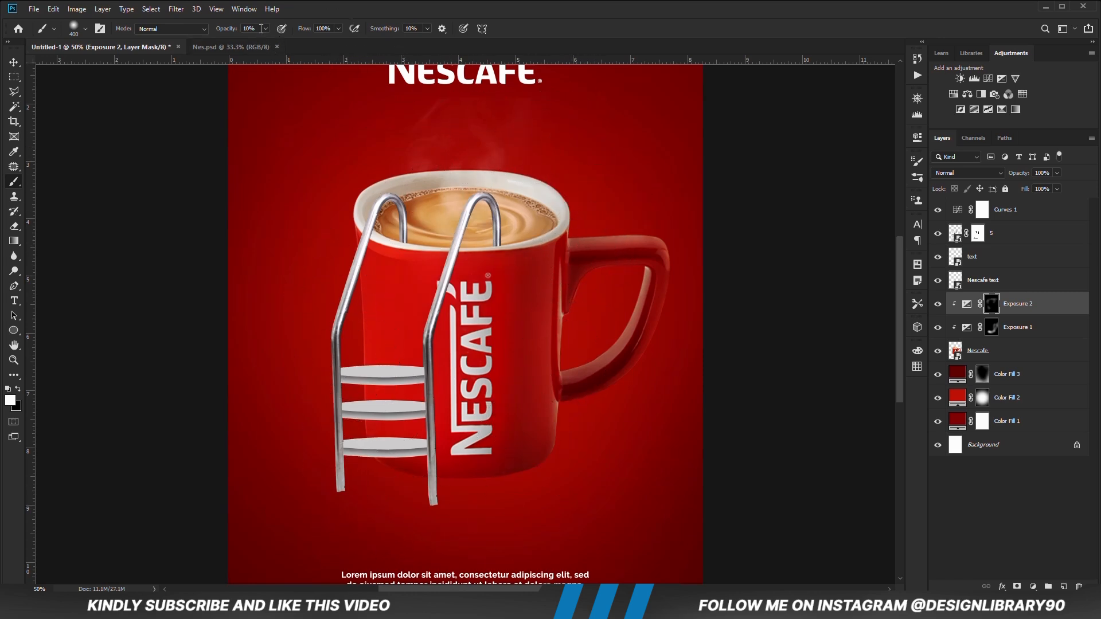
{"action": "left_click_drag", "start_coordinate": [265, 40], "coordinate": [265, 40]}
{"action": "mouse_move", "coordinate": [583, 404]}
{"action": "left_mouse_down"}
{"action": "mouse_move", "coordinate": [566, 508]}
{"action": "mouse_move", "coordinate": [413, 511]}
{"action": "left_mouse_up"}
{"action": "left_click", "coordinate": [14, 62]}
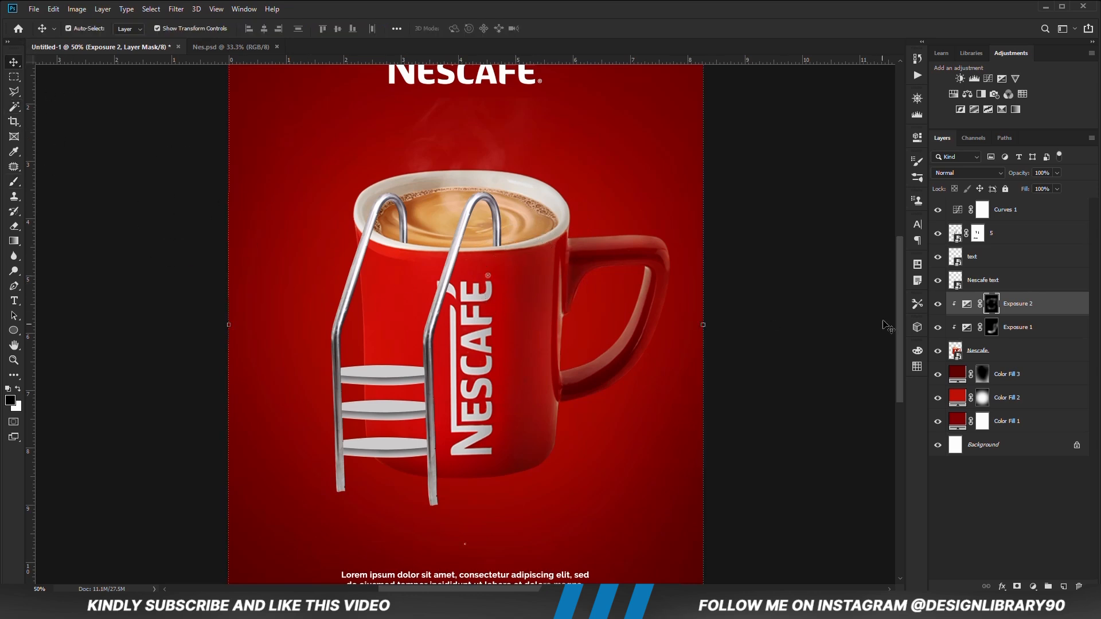
{"action": "left_click", "coordinate": [801, 323]}
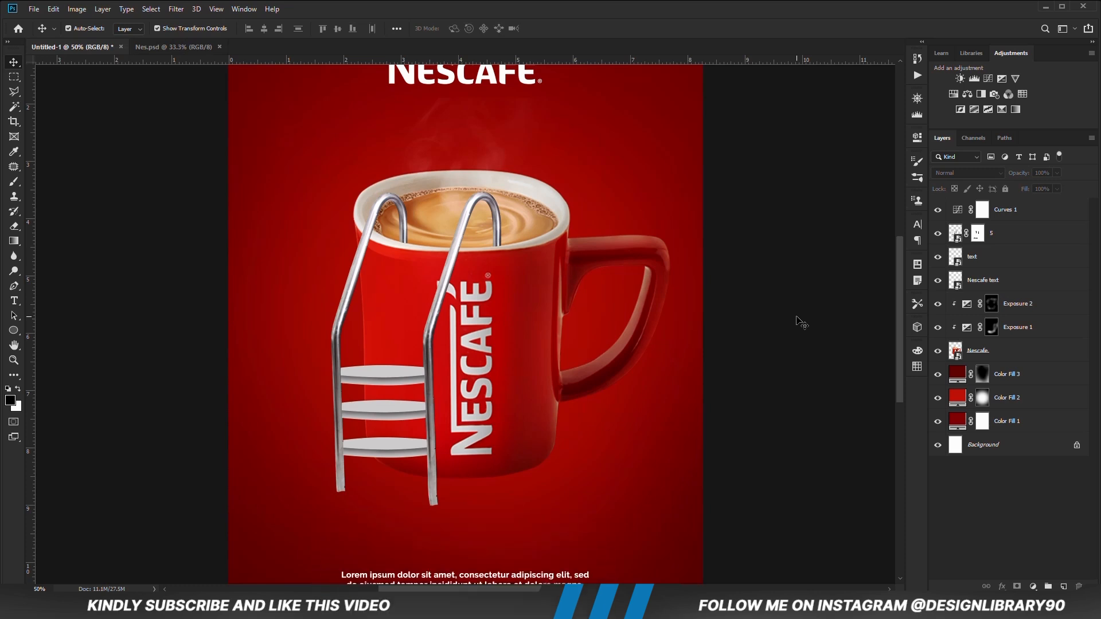
Add a Curves adjustment clipped to the ladder layer, lower the curve to darken the ladder, and compare with and without it
{"action": "left_click", "coordinate": [429, 339]}
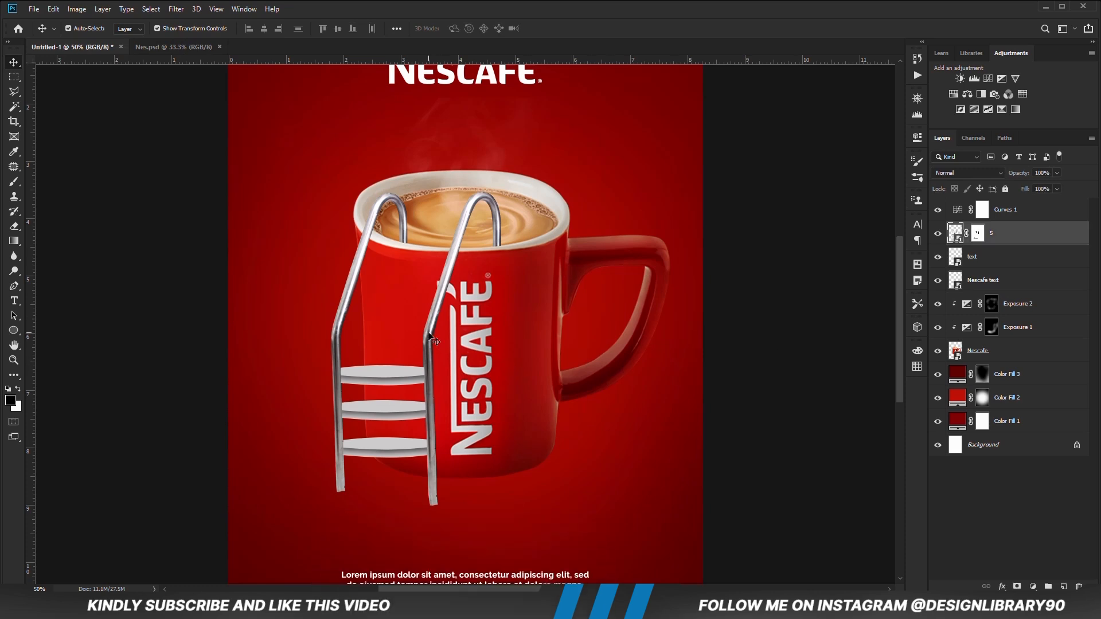
{"action": "left_click", "coordinate": [1031, 586]}
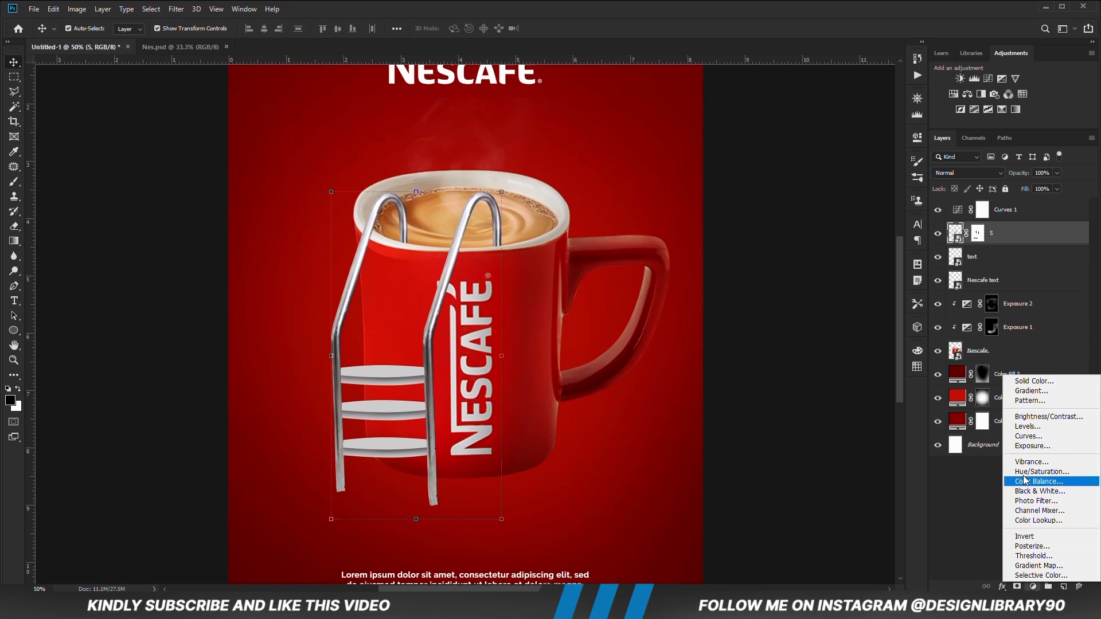
{"action": "left_click", "coordinate": [1021, 446]}
{"action": "left_click", "coordinate": [819, 327]}
{"action": "left_click_drag", "start_coordinate": [802, 285], "coordinate": [806, 282]}
{"action": "left_click", "coordinate": [883, 133]}
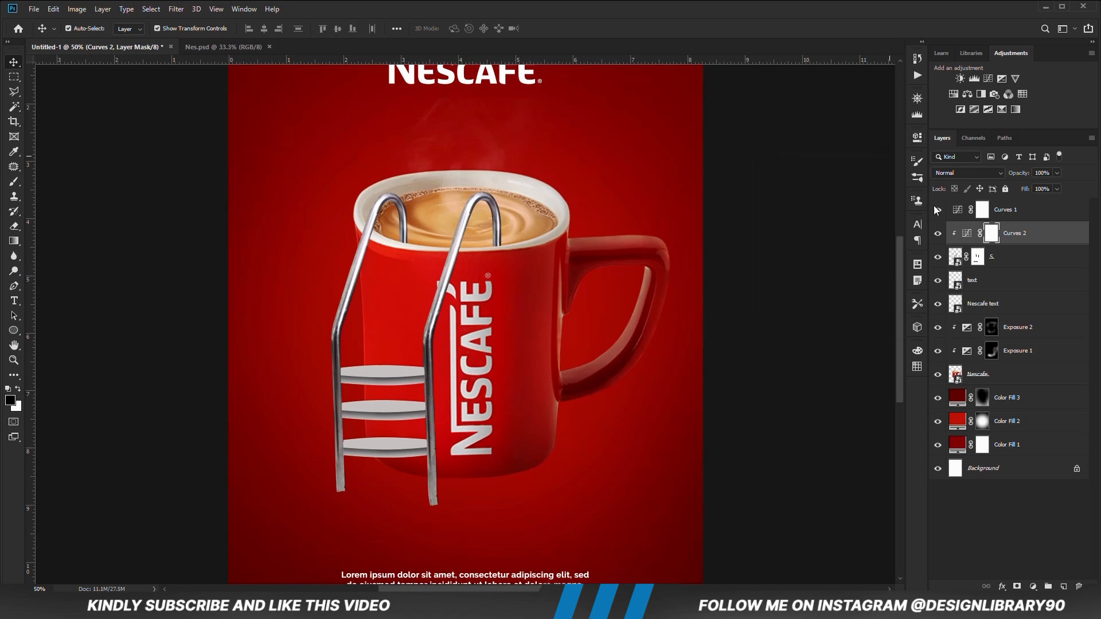
{"action": "left_click", "coordinate": [939, 234]}
{"action": "left_click", "coordinate": [938, 234]}
Add an Exposure adjustment clipped to the ladder and invert its mask
{"action": "left_click", "coordinate": [1036, 586]}
{"action": "left_click", "coordinate": [1027, 364]}
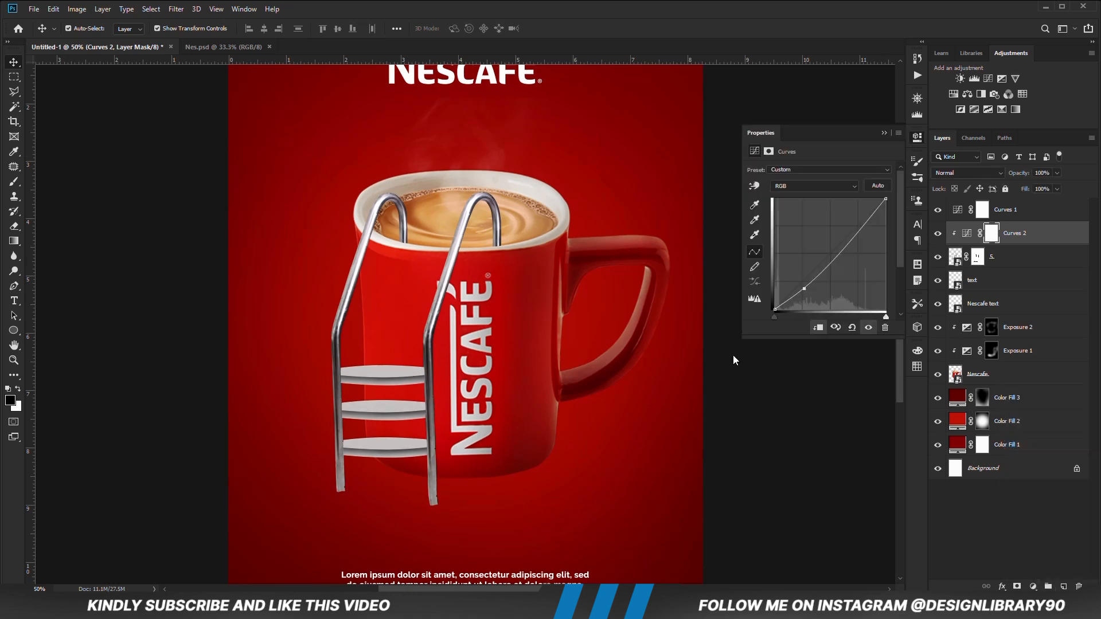
{"action": "left_click", "coordinate": [819, 328]}
{"action": "key", "text": "ctrl+i"}
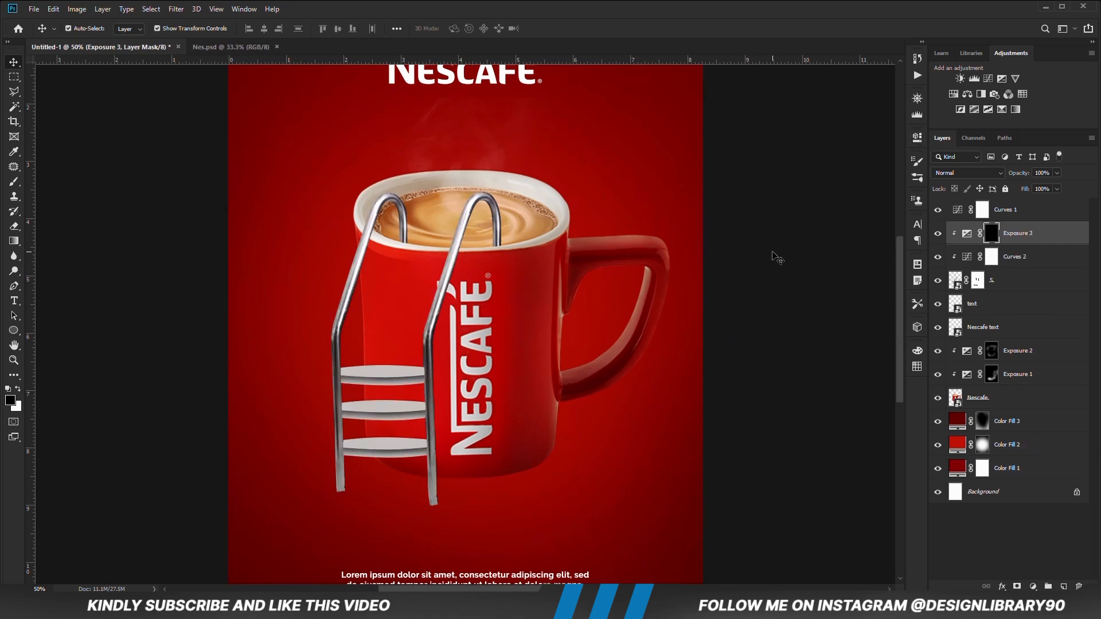
Paint shading along the ladder's rails and steps on the exposure mask with a soft white 200 px brush at 46% opacity
{"action": "right_click", "coordinate": [13, 181]}
{"action": "left_click", "coordinate": [40, 185]}
{"action": "left_click", "coordinate": [17, 390]}
{"action": "left_click", "coordinate": [265, 28]}
{"action": "key", "text": "Return"}
{"action": "key", "text": "bracketleft"}
{"action": "key", "text": "bracketleft"}
{"action": "key", "text": "bracketleft"}
{"action": "left_click_drag", "start_coordinate": [265, 28], "coordinate": [282, 44]}
{"action": "mouse_move", "coordinate": [390, 248]}
{"action": "left_mouse_down"}
{"action": "mouse_move", "coordinate": [413, 267]}
{"action": "mouse_move", "coordinate": [466, 454]}
{"action": "left_mouse_up"}
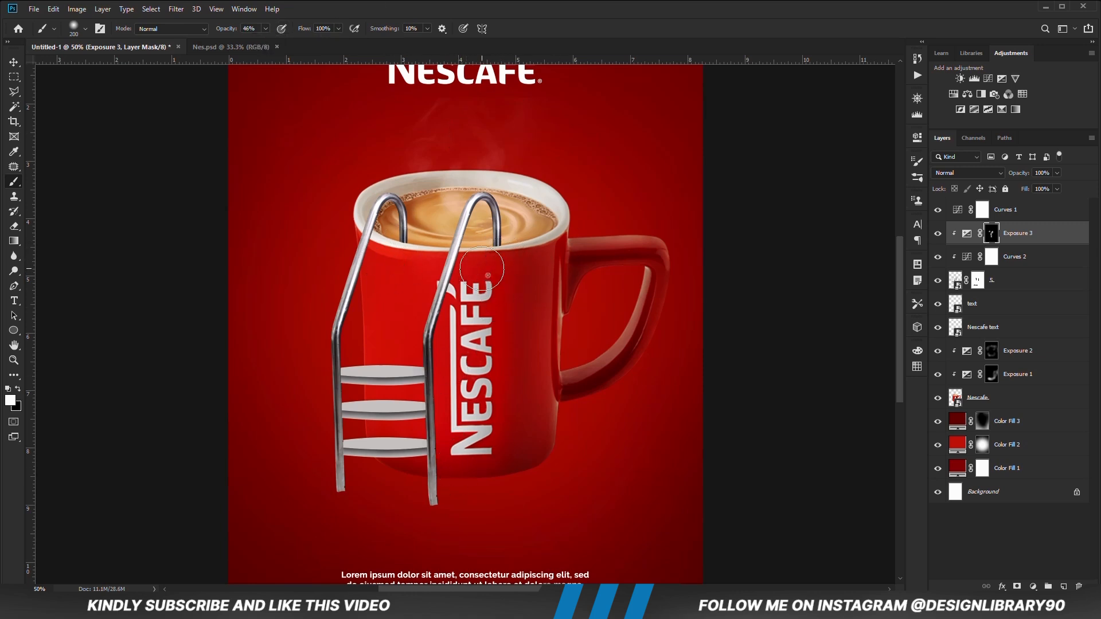
Finish the shading on the upper part of the ladder's left rail on the exposure mask and deselect the layer
{"action": "left_click_drag", "start_coordinate": [367, 280], "coordinate": [387, 258]}
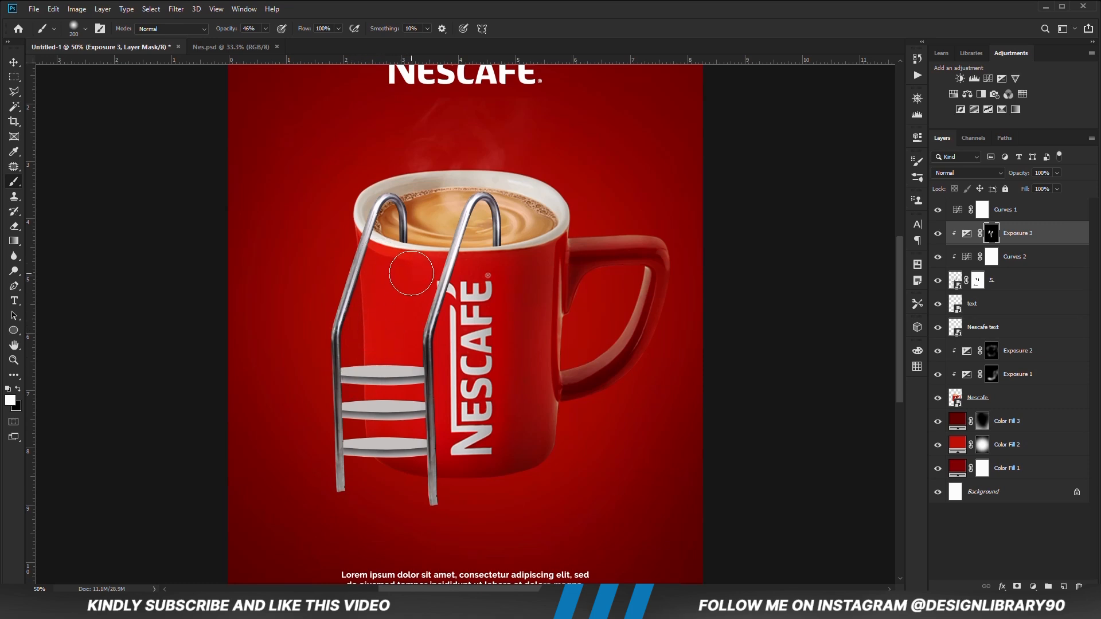
{"action": "key", "text": "v"}
{"action": "left_click", "coordinate": [115, 307]}
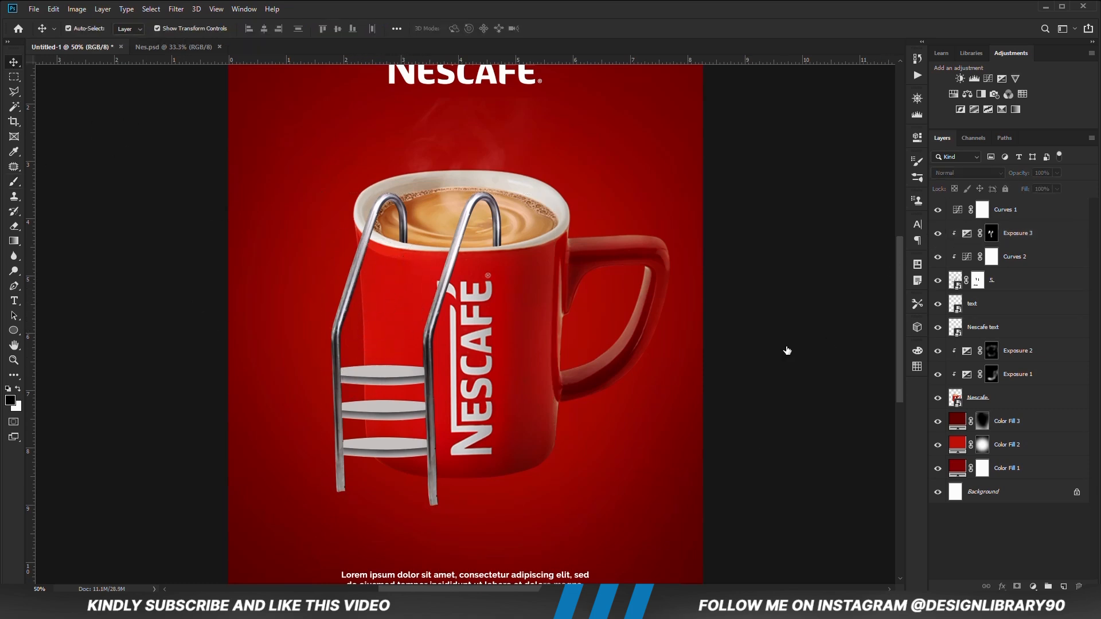
{"action": "key", "text": "ctrl+minus"}
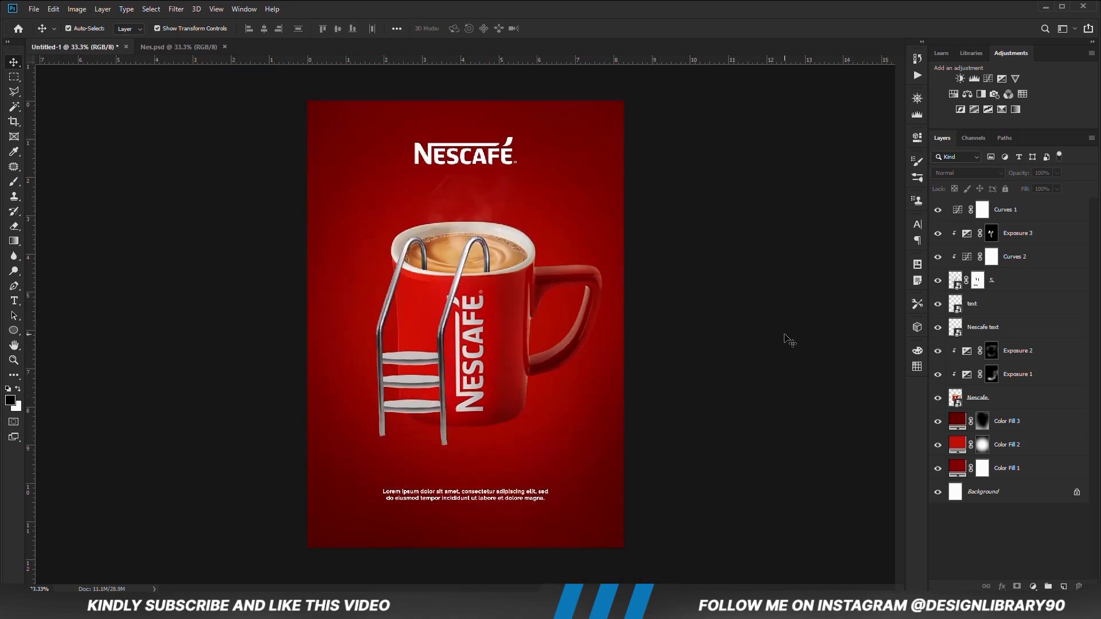
Add a new empty layer between the cup layer and the Color Fill 3 background layer
{"action": "left_click", "coordinate": [553, 388]}
{"action": "left_click", "coordinate": [998, 402]}
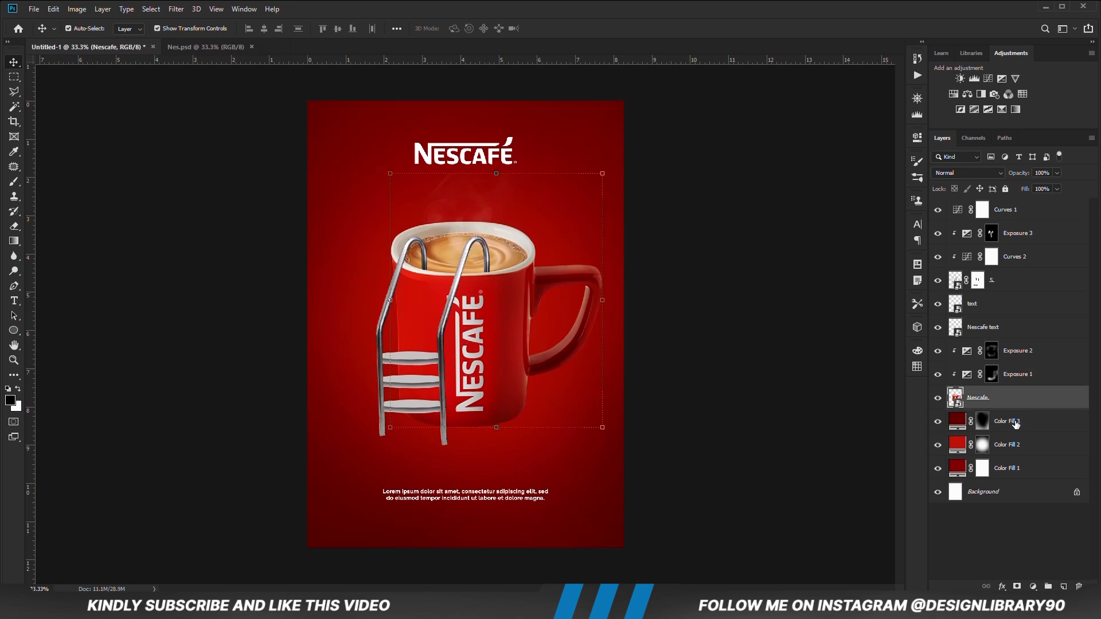
{"action": "left_click", "coordinate": [1015, 423]}
{"action": "left_click", "coordinate": [1061, 586]}
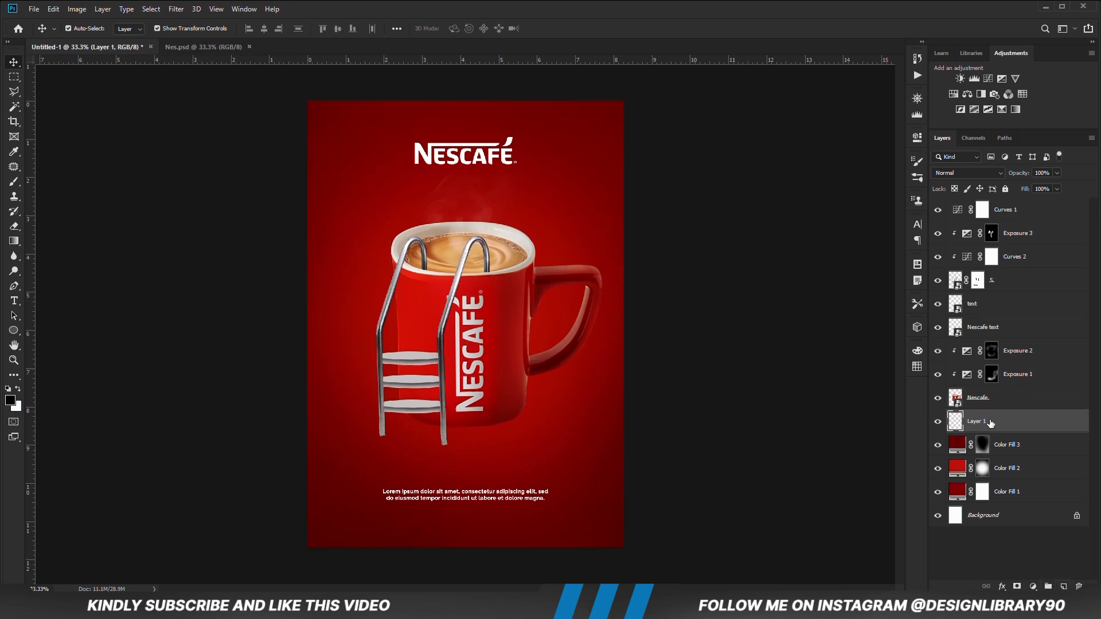
Shape the soft brush tip into a tilted, flattened ellipse and set the brush opacity to 100%
{"action": "left_click", "coordinate": [14, 187]}
{"action": "left_click", "coordinate": [41, 183]}
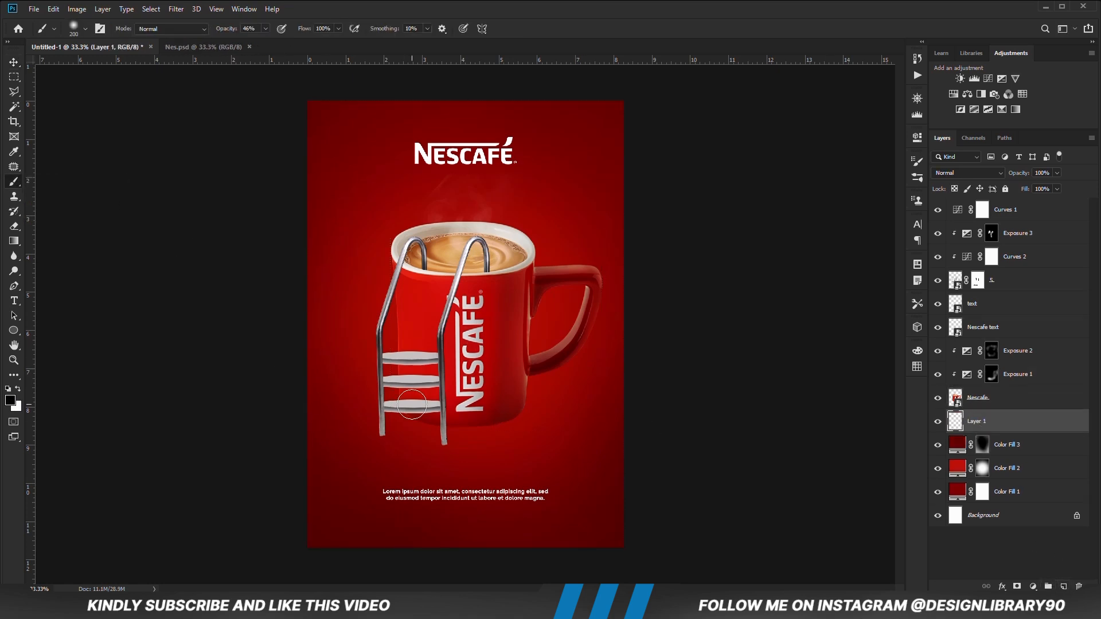
{"action": "right_click", "coordinate": [467, 409]}
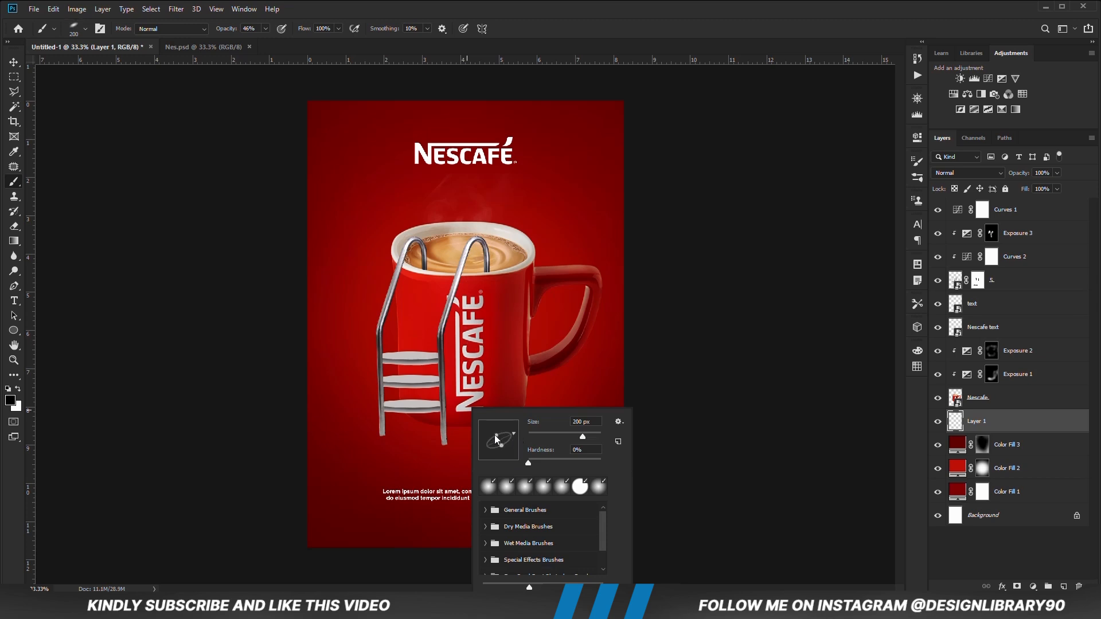
{"action": "left_click_drag", "start_coordinate": [502, 449], "coordinate": [503, 445]}
{"action": "left_click_drag", "start_coordinate": [500, 448], "coordinate": [501, 450]}
{"action": "left_click_drag", "start_coordinate": [515, 439], "coordinate": [514, 433]}
{"action": "left_click", "coordinate": [552, 9]}
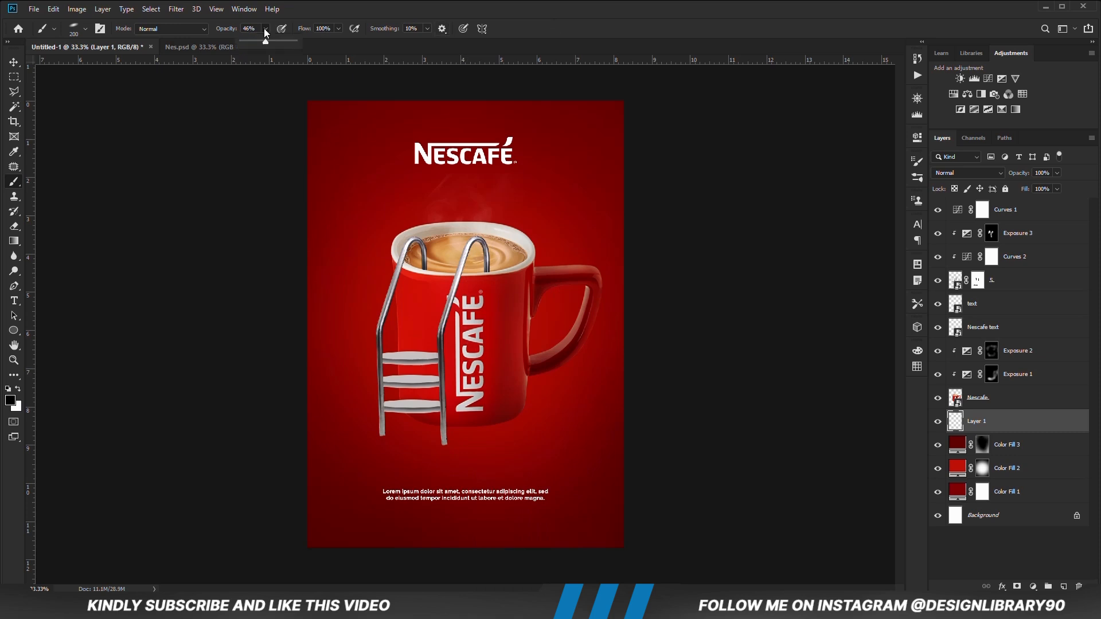
{"action": "left_click_drag", "start_coordinate": [297, 39], "coordinate": [302, 40]}
Enlarge and further flatten the elliptical brush, then paint a black ground shadow beside the cup's base at 1100 px
{"action": "key", "text": "bracketright"}
{"action": "key", "text": "bracketright"}
{"action": "key", "text": "bracketright"}
{"action": "key", "text": "bracketright"}
{"action": "key", "text": "bracketright"}
{"action": "key", "text": "bracketright"}
{"action": "key", "text": "bracketright"}
{"action": "key", "text": "bracketright"}
{"action": "key", "text": "bracketright"}
{"action": "key", "text": "bracketright"}
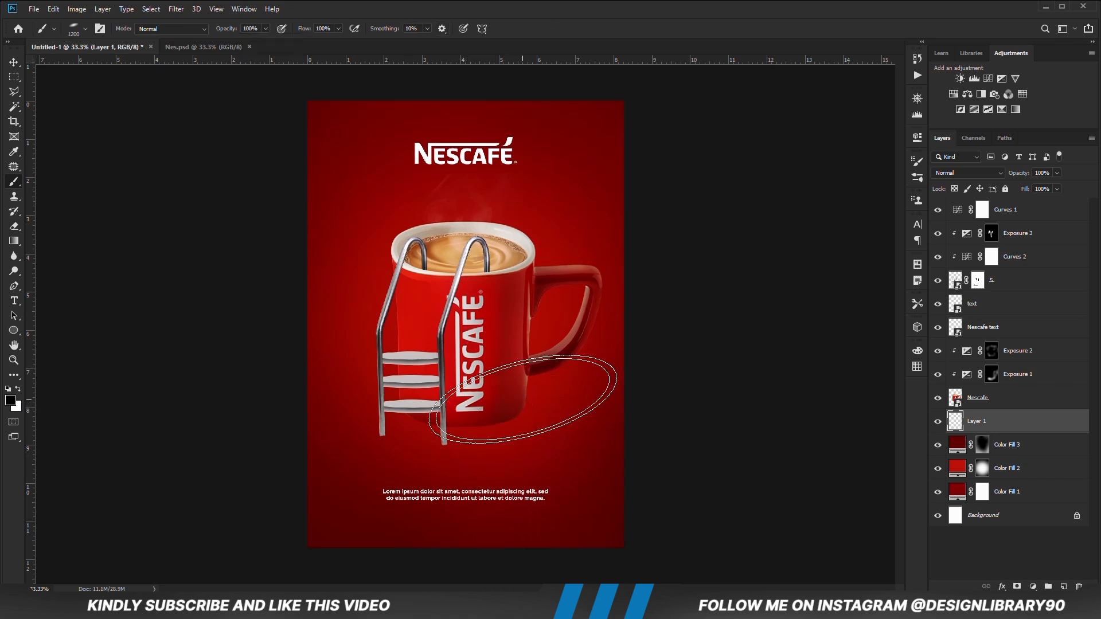
{"action": "right_click", "coordinate": [538, 417]}
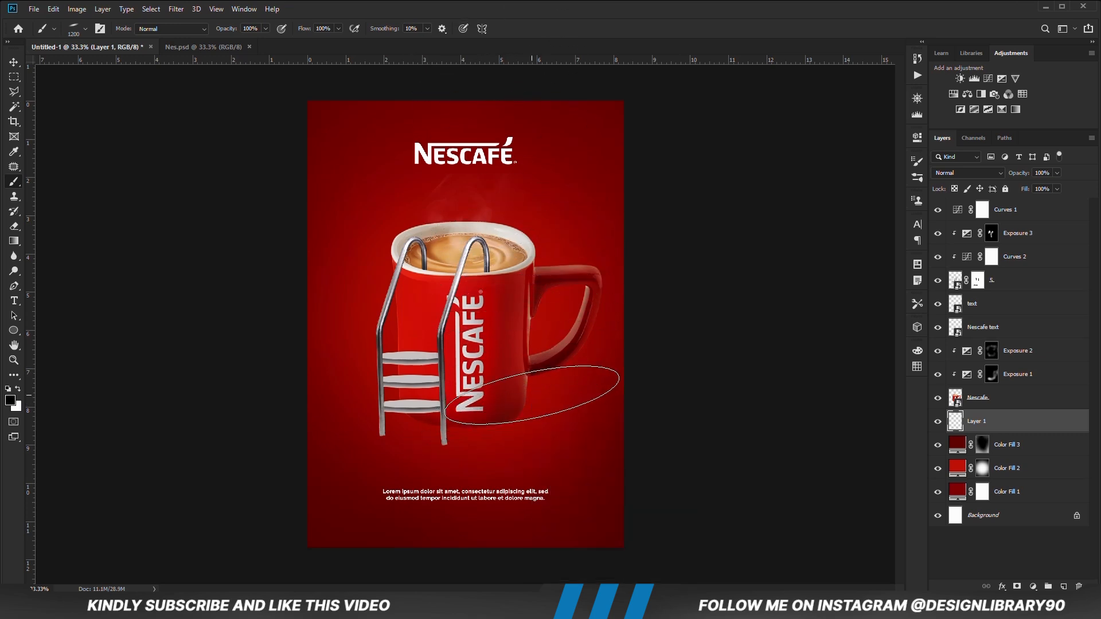
{"action": "key", "text": "["}
{"action": "left_click", "coordinate": [534, 399]}
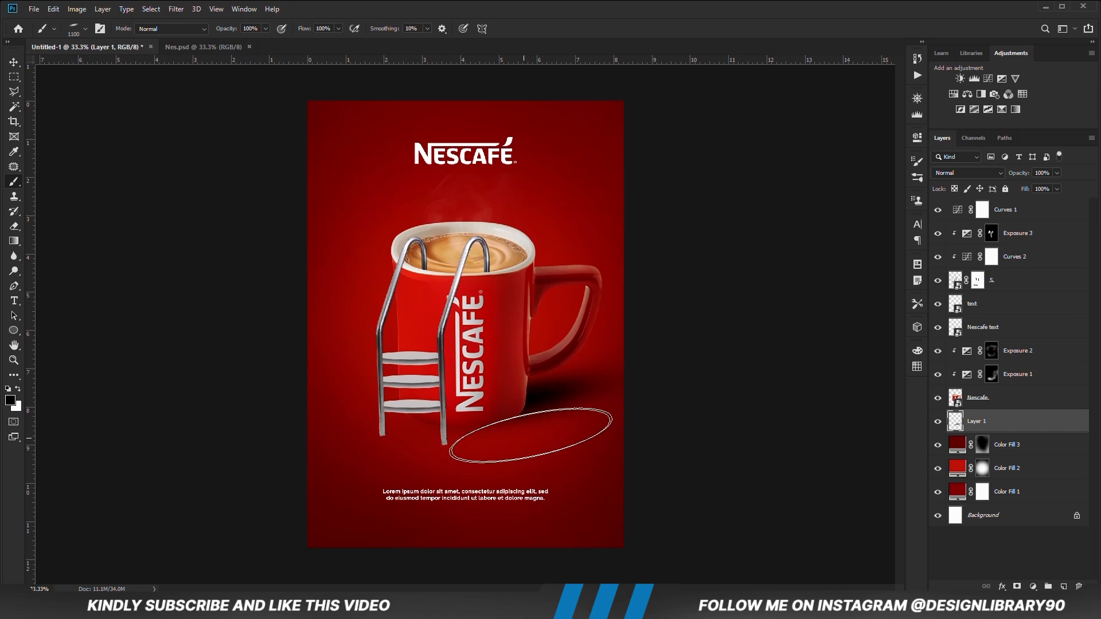
Deepen the ground shadow near the cup's base, varying the brush size between 800 and 1100 px
{"action": "key", "text": "["}
{"action": "key", "text": "["}
{"action": "key", "text": "["}
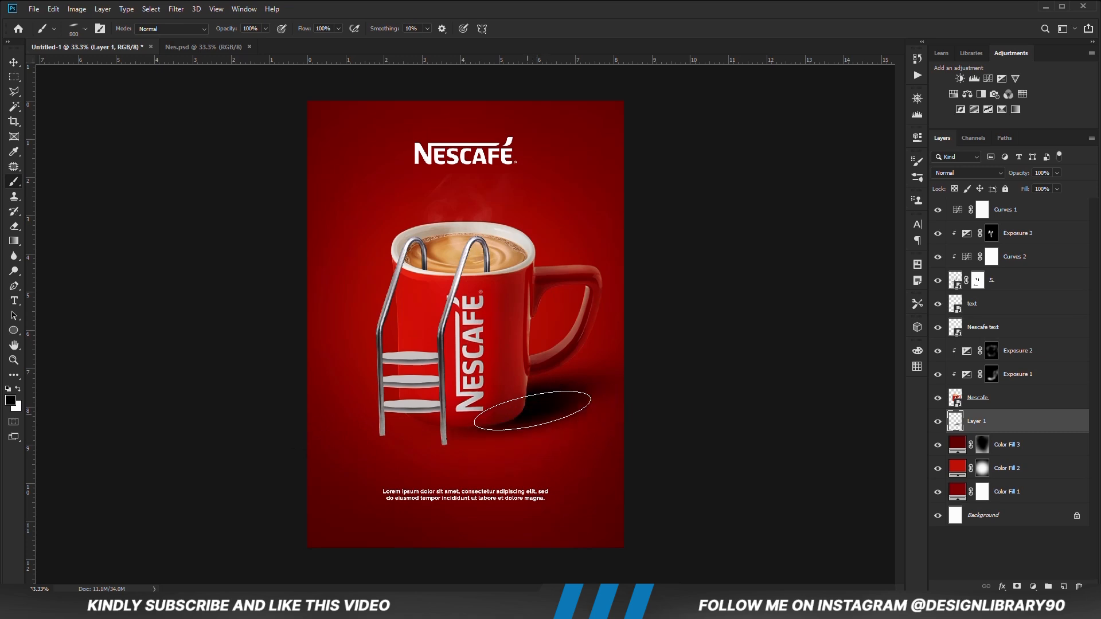
{"action": "key", "text": "]"}
{"action": "key", "text": "]"}
{"action": "key", "text": "]"}
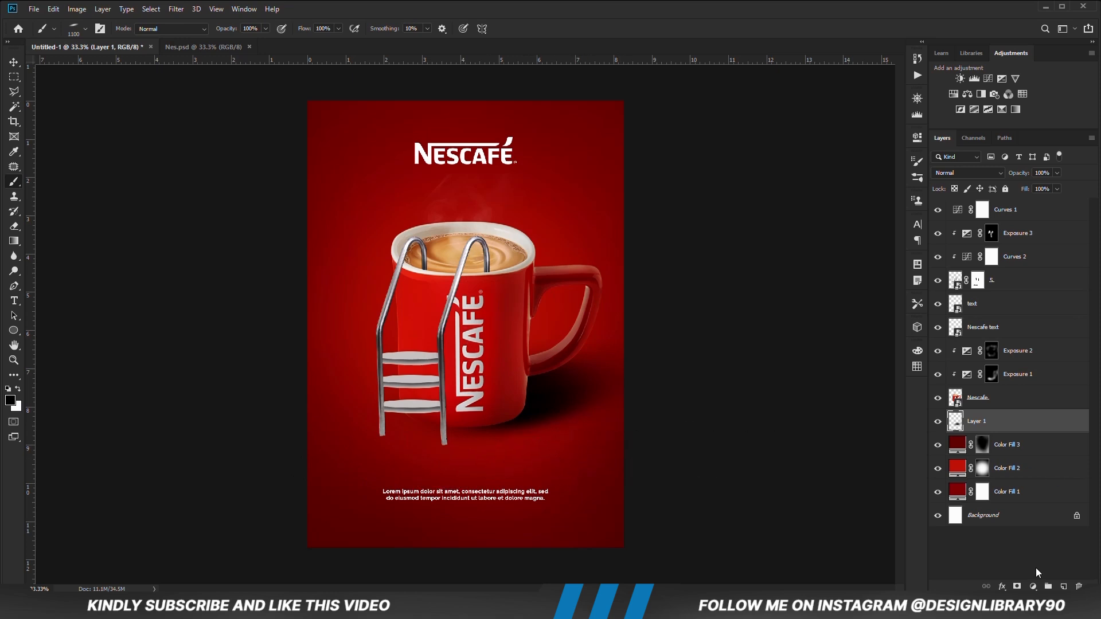
Add a mask to the ground shadow layer and fade the shadow with black at 26% brush opacity
{"action": "left_click", "coordinate": [1016, 587]}
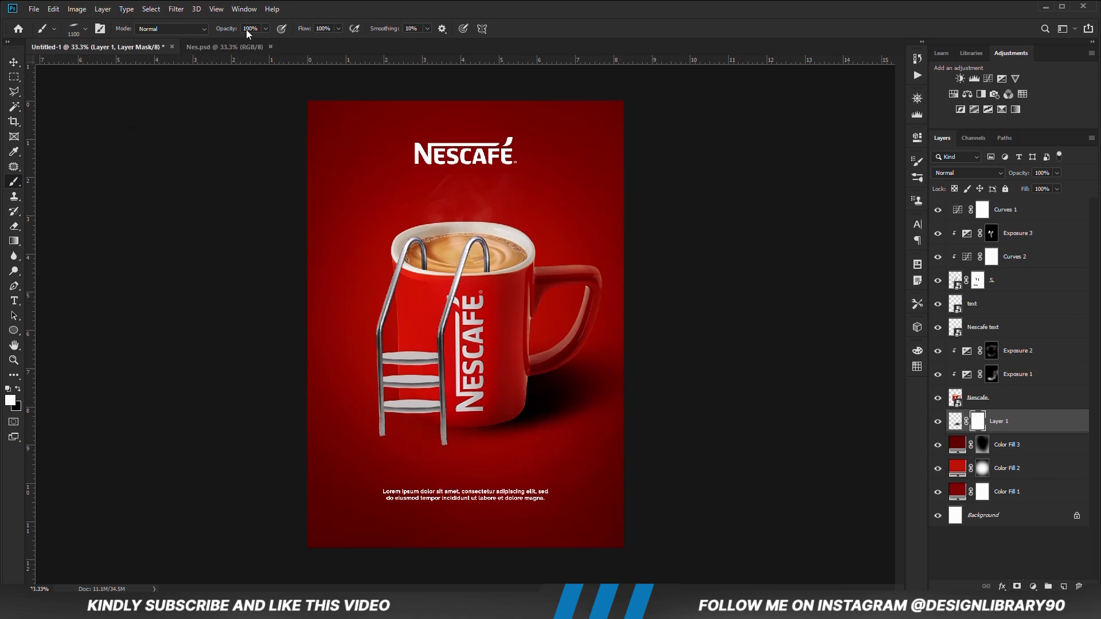
{"action": "key", "text": "x"}
{"action": "left_click", "coordinate": [517, 399]}
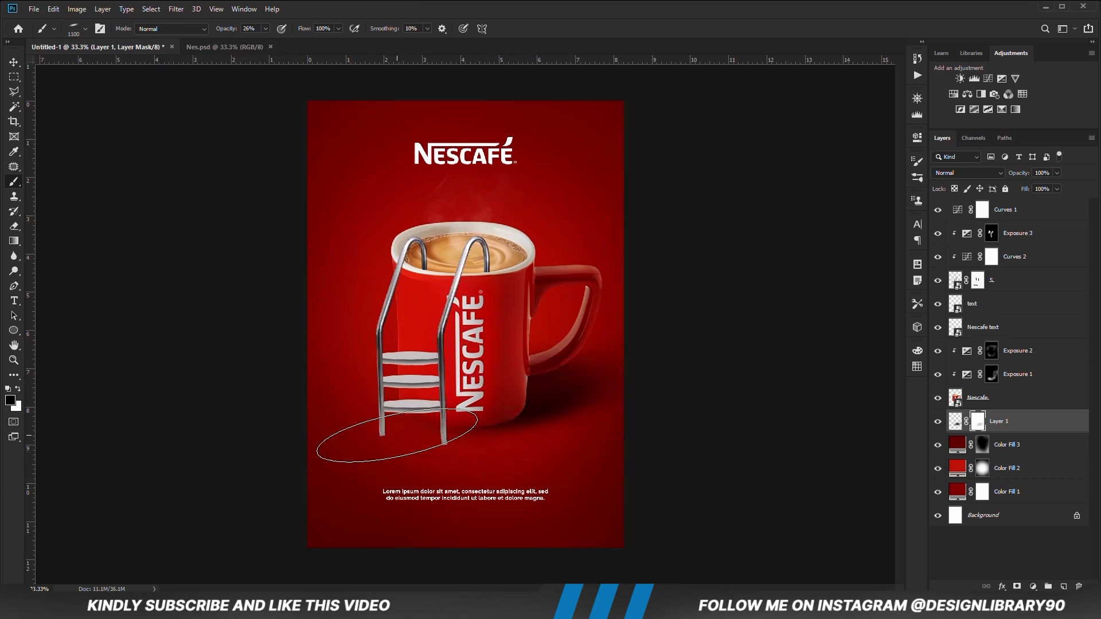
Refine the ground shadow's falloff on its mask with the brush at 5% and 23% opacity
{"action": "left_click", "coordinate": [266, 29]}
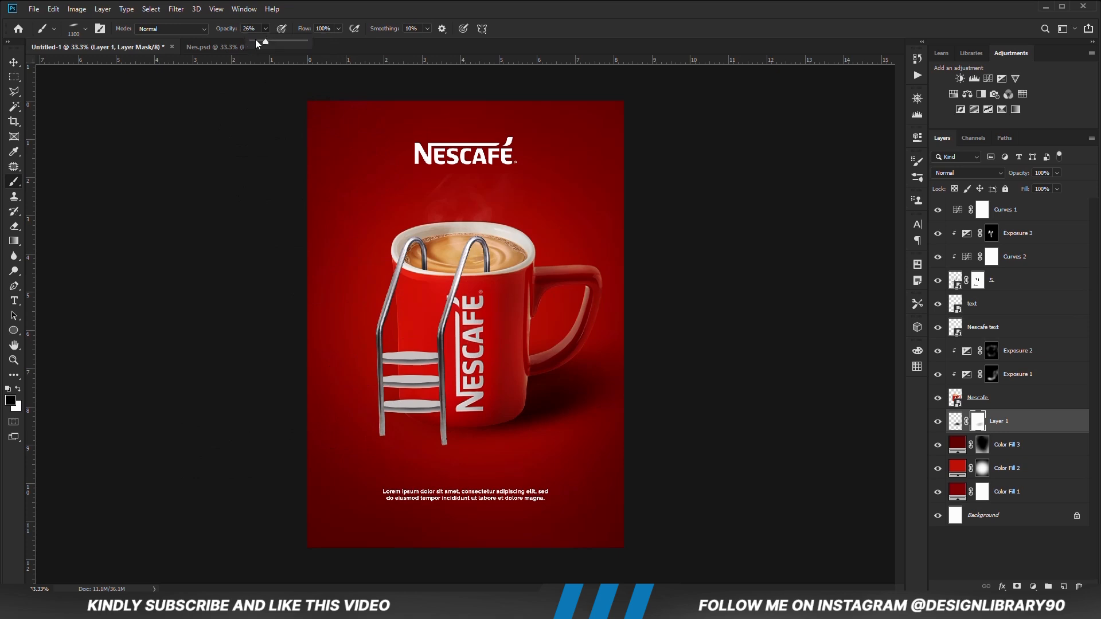
{"action": "left_click_drag", "start_coordinate": [253, 41], "coordinate": [256, 40]}
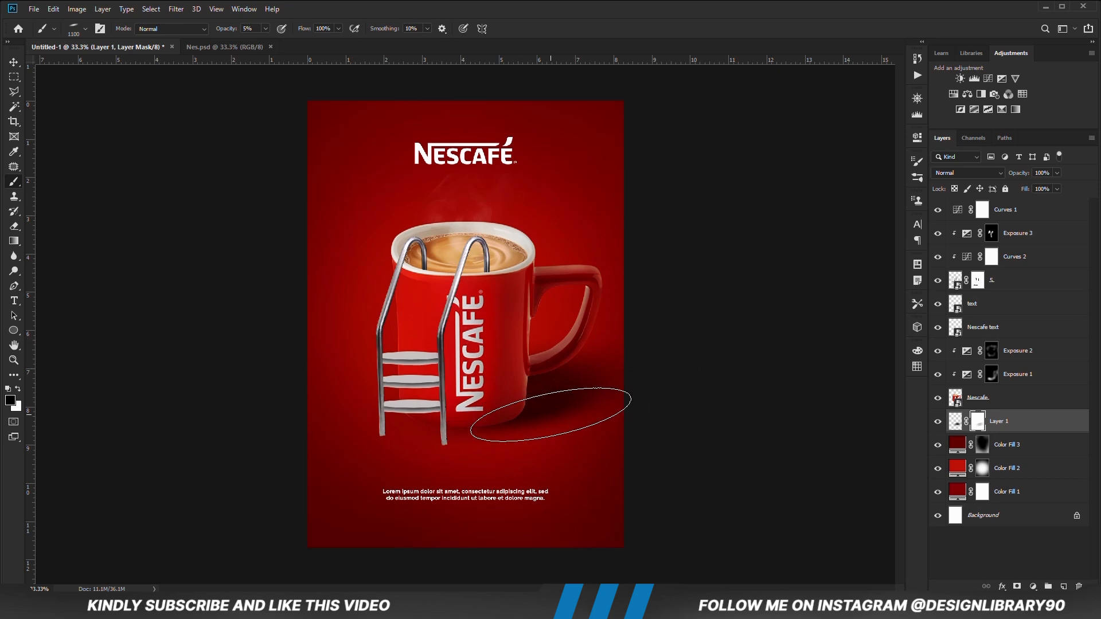
{"action": "key", "text": "x"}
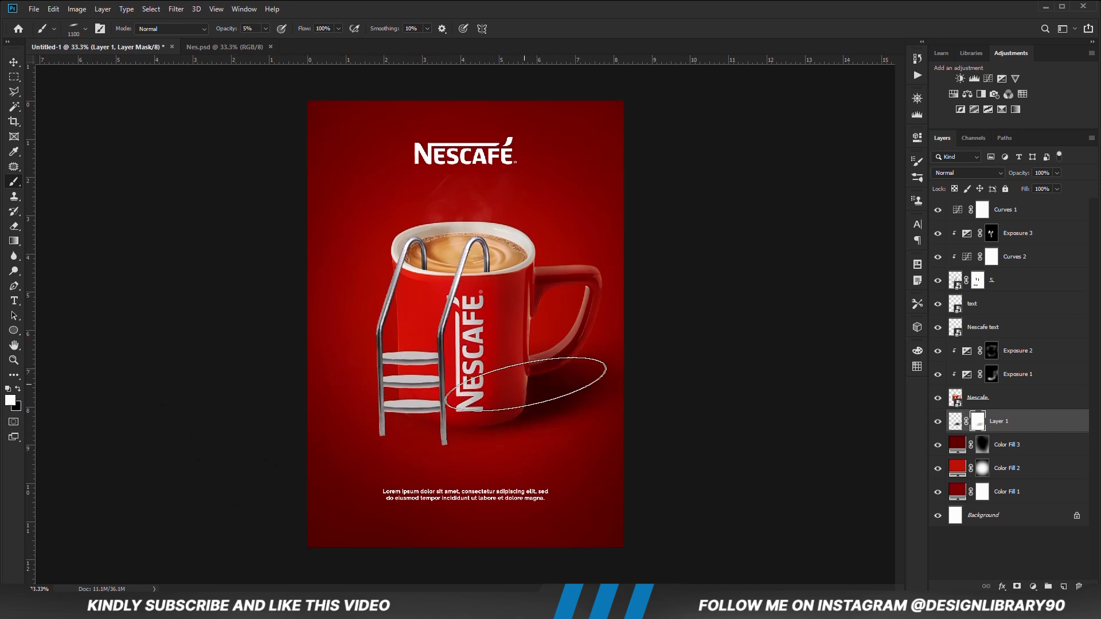
{"action": "key", "text": "x"}
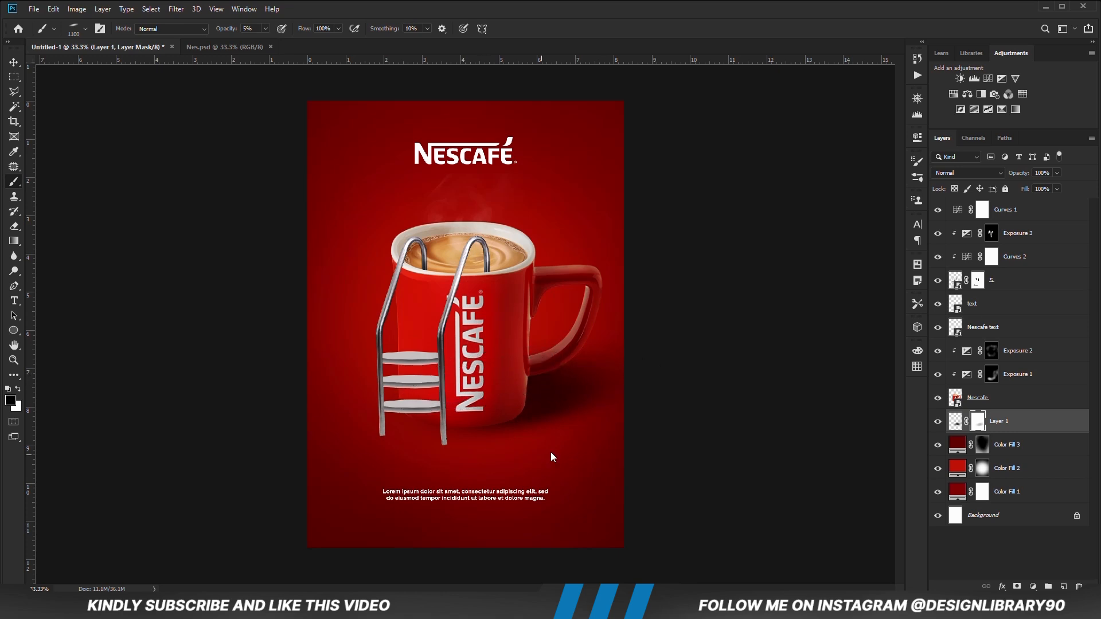
{"action": "left_click", "coordinate": [266, 28]}
{"action": "left_click", "coordinate": [331, 3]}
Set the ground shadow layer's blend mode to Multiply and lower its opacity to about 87%
{"action": "left_click", "coordinate": [975, 172]}
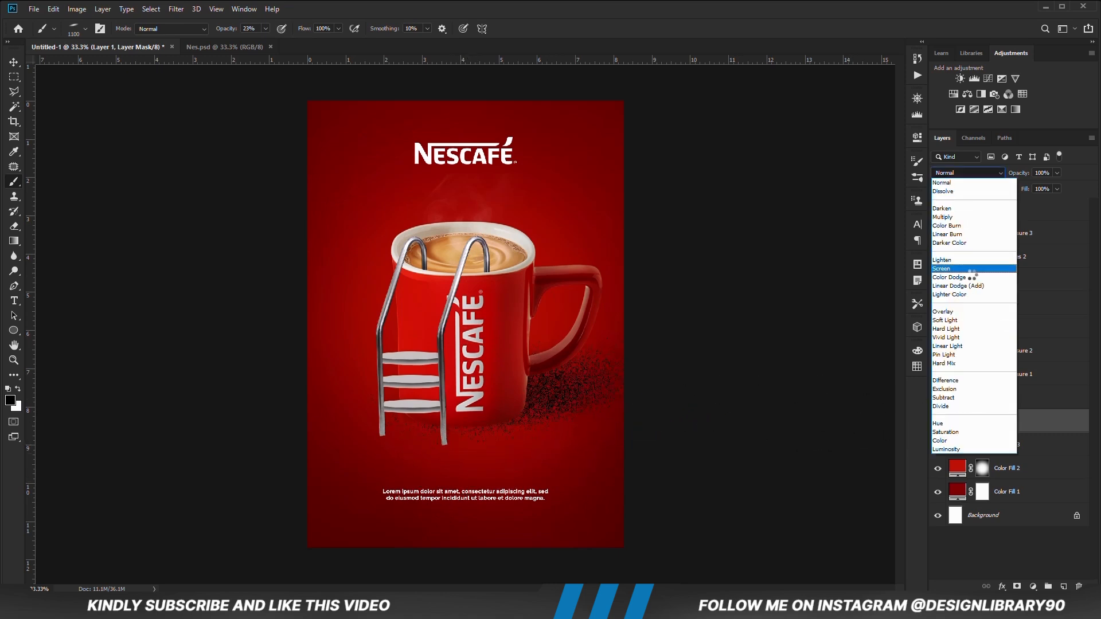
{"action": "left_click", "coordinate": [946, 218]}
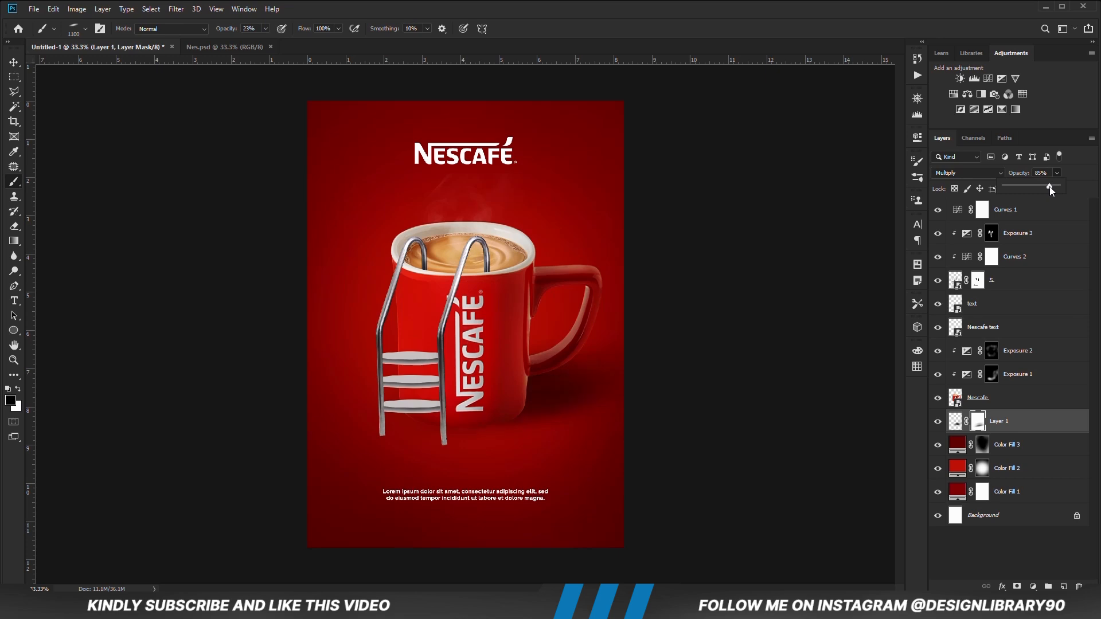
{"action": "left_click", "coordinate": [14, 61]}
{"action": "left_click", "coordinate": [218, 332]}
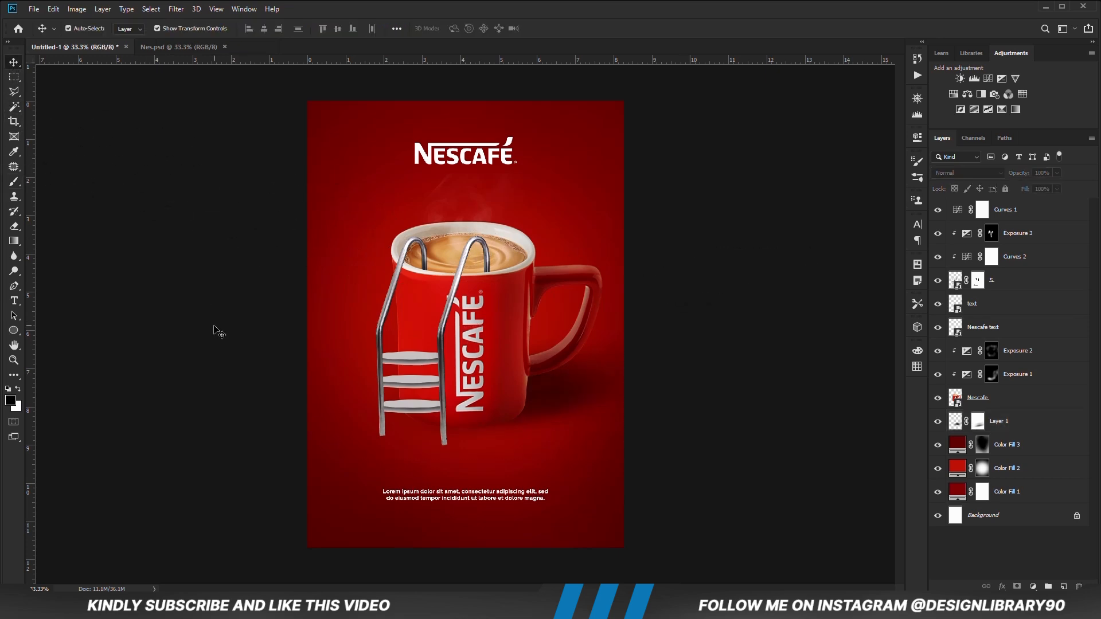
{"action": "key", "text": "ctrl+minus"}
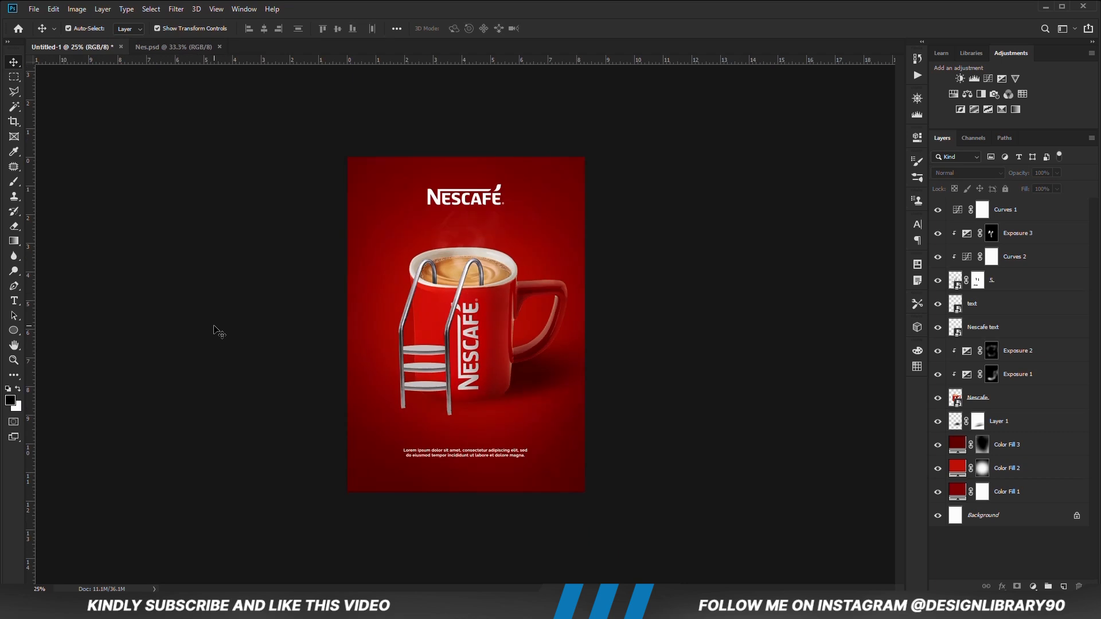
{"action": "left_click", "coordinate": [537, 365]}
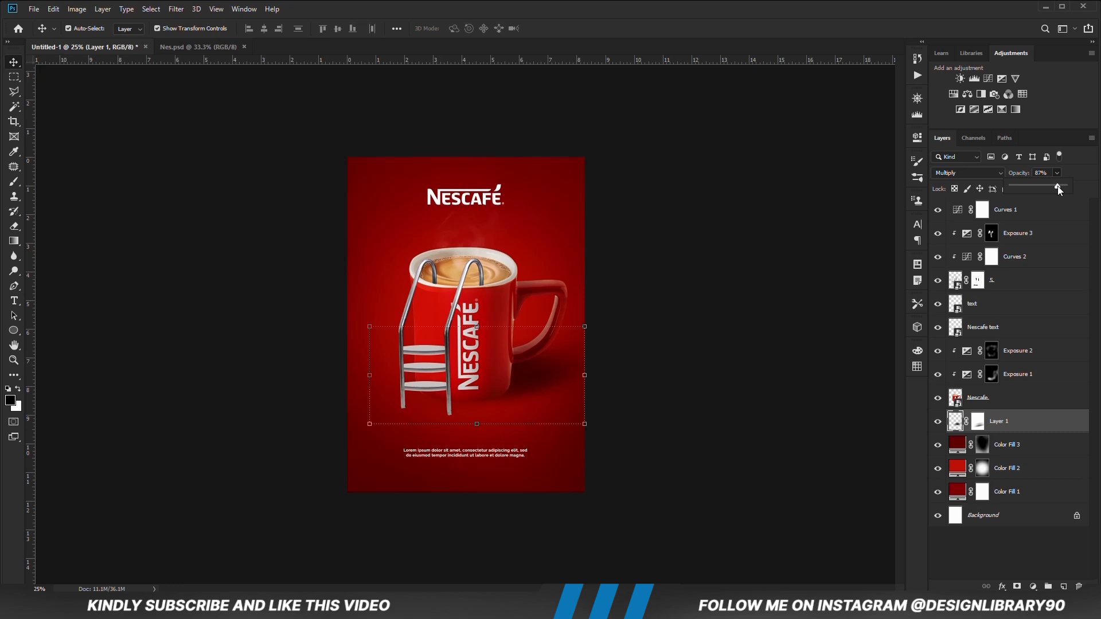
{"action": "left_click", "coordinate": [674, 424]}
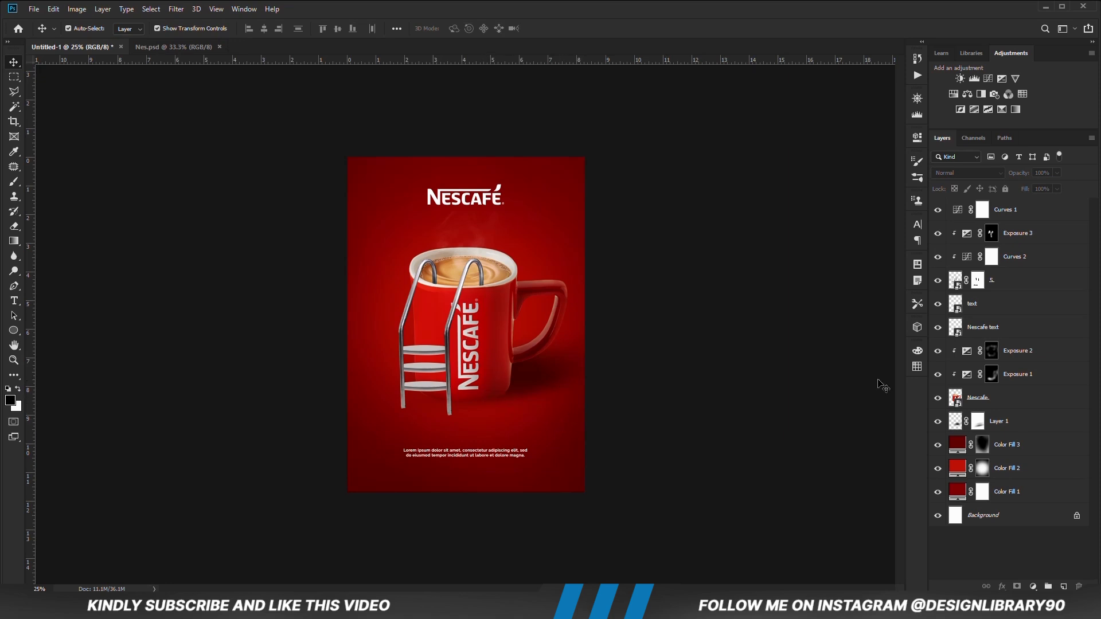
Add a new layer above the ground shadow layer and make the elliptical brush tip flatter and closer to horizontal
{"action": "left_click", "coordinate": [1028, 428]}
{"action": "left_click", "coordinate": [1064, 586]}
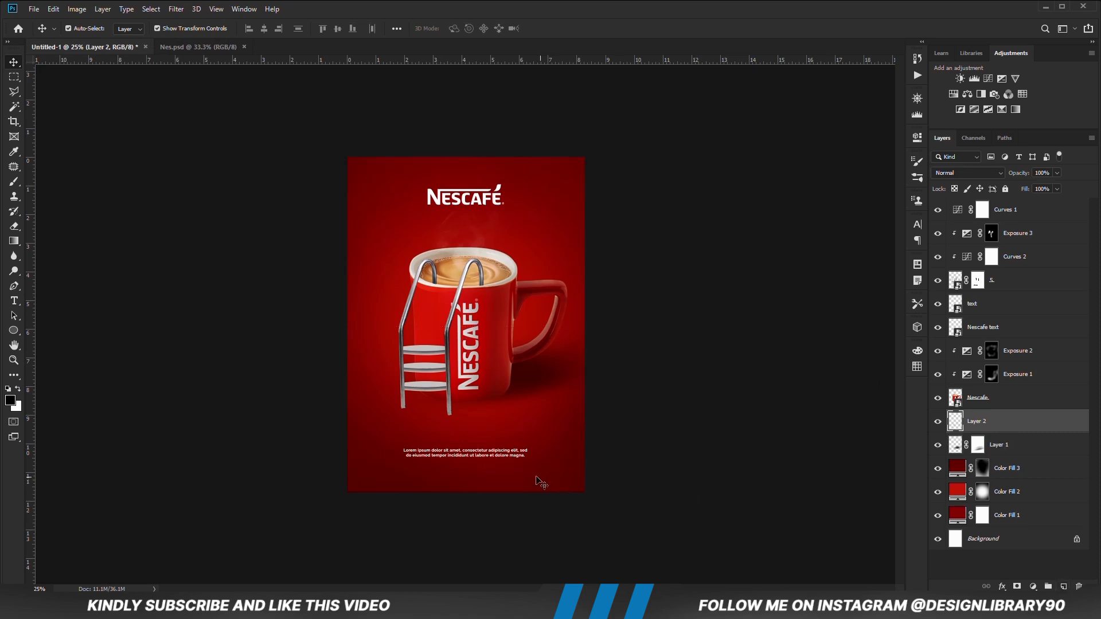
{"action": "key", "text": "b"}
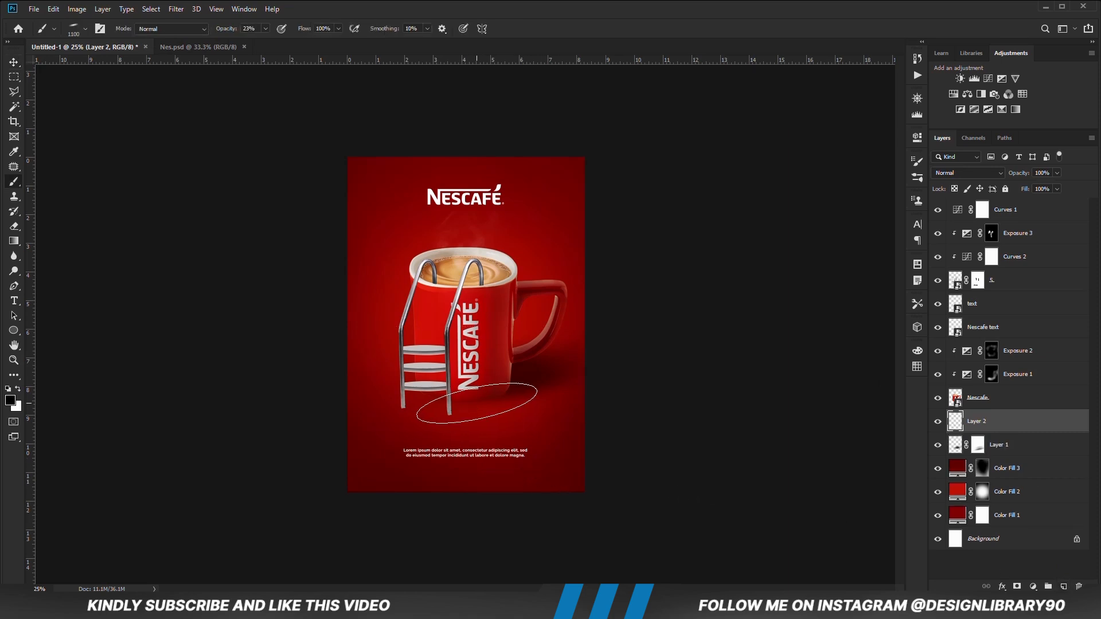
{"action": "right_click", "coordinate": [476, 403]}
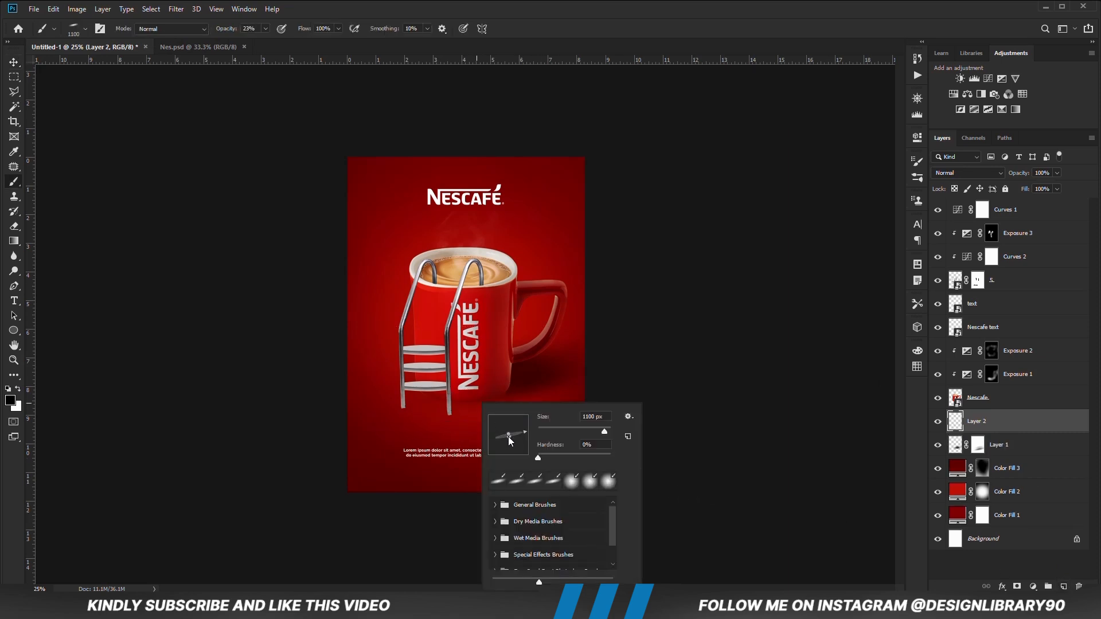
{"action": "left_click", "coordinate": [538, 36]}
{"action": "right_click", "coordinate": [485, 405]}
{"action": "left_click_drag", "start_coordinate": [535, 433], "coordinate": [535, 435]}
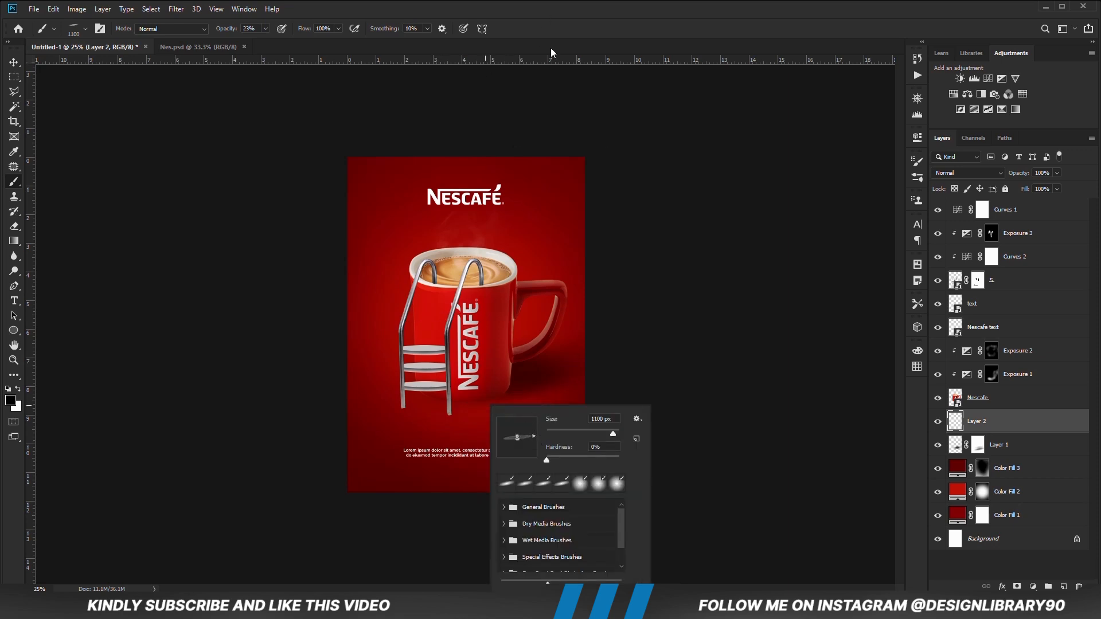
{"action": "left_click", "coordinate": [547, 72]}
Reduce the brush to 900 px, level its tip and paint a thin contact shadow under the cup at 23% opacity
{"action": "key", "text": "bracketleft"}
{"action": "key", "text": "bracketleft"}
{"action": "left_click", "coordinate": [479, 402]}
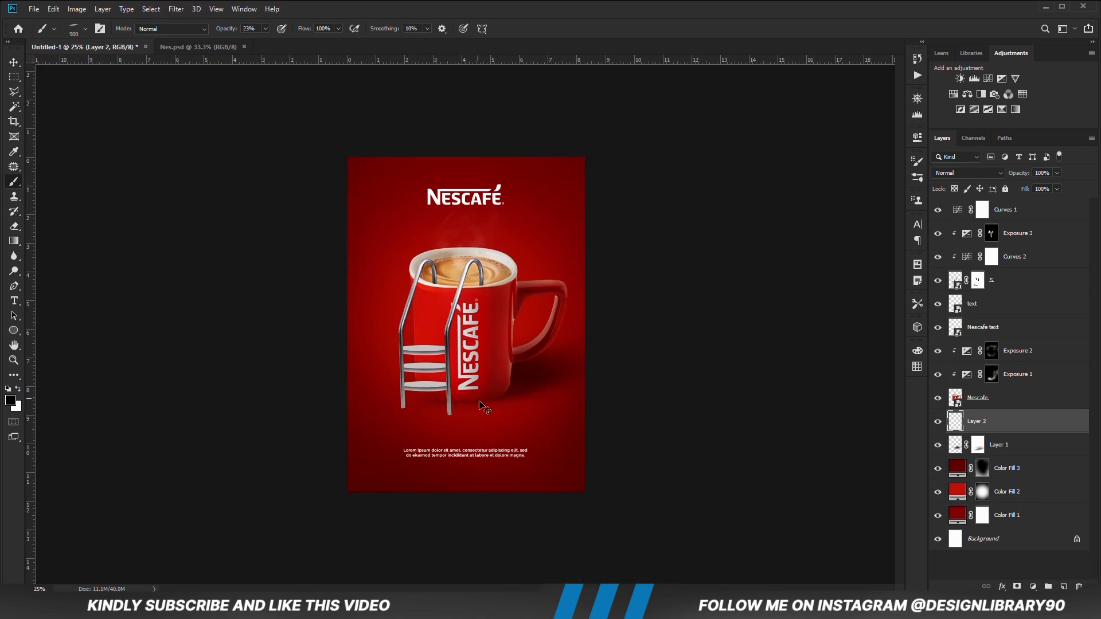
{"action": "key", "text": "ctrl+z"}
{"action": "right_click", "coordinate": [491, 404]}
{"action": "left_click_drag", "start_coordinate": [534, 435], "coordinate": [536, 438]}
{"action": "left_click", "coordinate": [531, 4]}
{"action": "left_click", "coordinate": [465, 402]}
Compare the poster with and without the contact shadow, then mask the shadow layer and fade the end near the ladder
{"action": "left_click", "coordinate": [937, 422]}
{"action": "left_click", "coordinate": [938, 422]}
{"action": "left_click", "coordinate": [1017, 586]}
{"action": "left_click", "coordinate": [383, 404]}
Squash the contact shadow to about 35% of its height and nudge it up against the cup's base
{"action": "key", "text": "v"}
{"action": "left_click_drag", "start_coordinate": [473, 387], "coordinate": [474, 401]}
{"action": "key", "text": "shift+Up"}
{"action": "key", "text": "shift+Up"}
{"action": "key", "text": "shift+Up"}
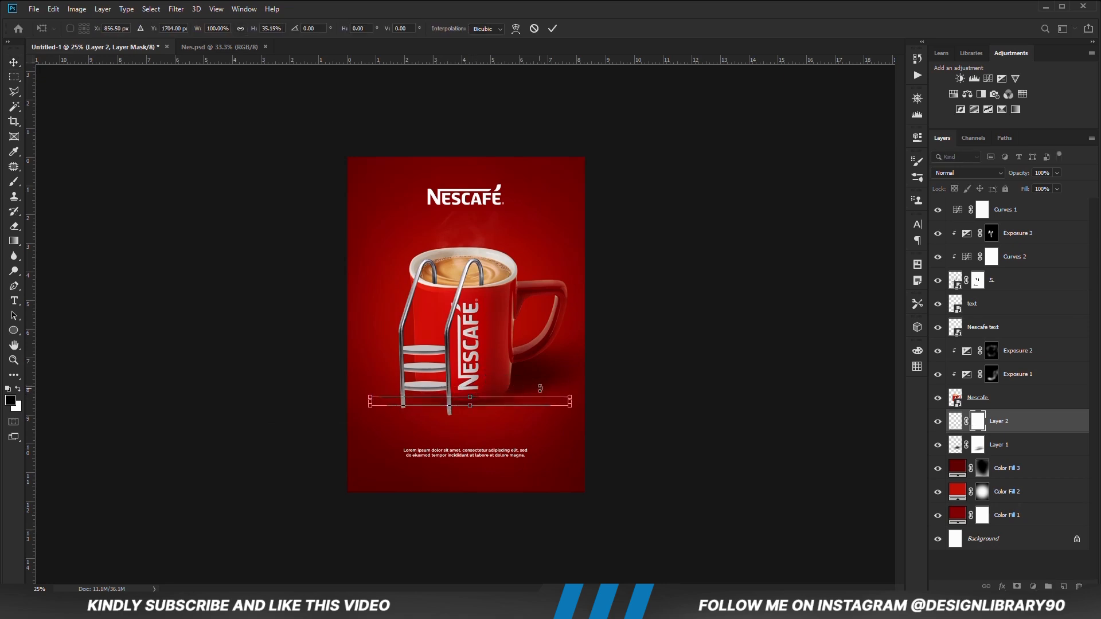
{"action": "key", "text": "Return"}
Soften the contact shadow further on its mask with the 23% opacity brush and deselect the layer
{"action": "key", "text": "b"}
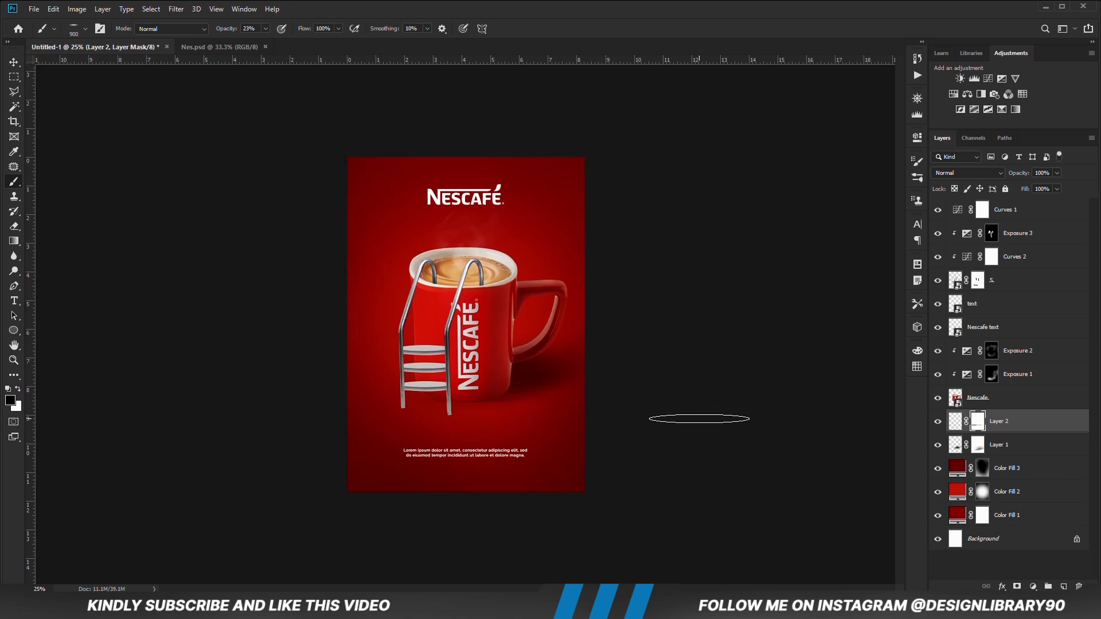
{"action": "key", "text": "v"}
{"action": "left_click", "coordinate": [700, 408]}
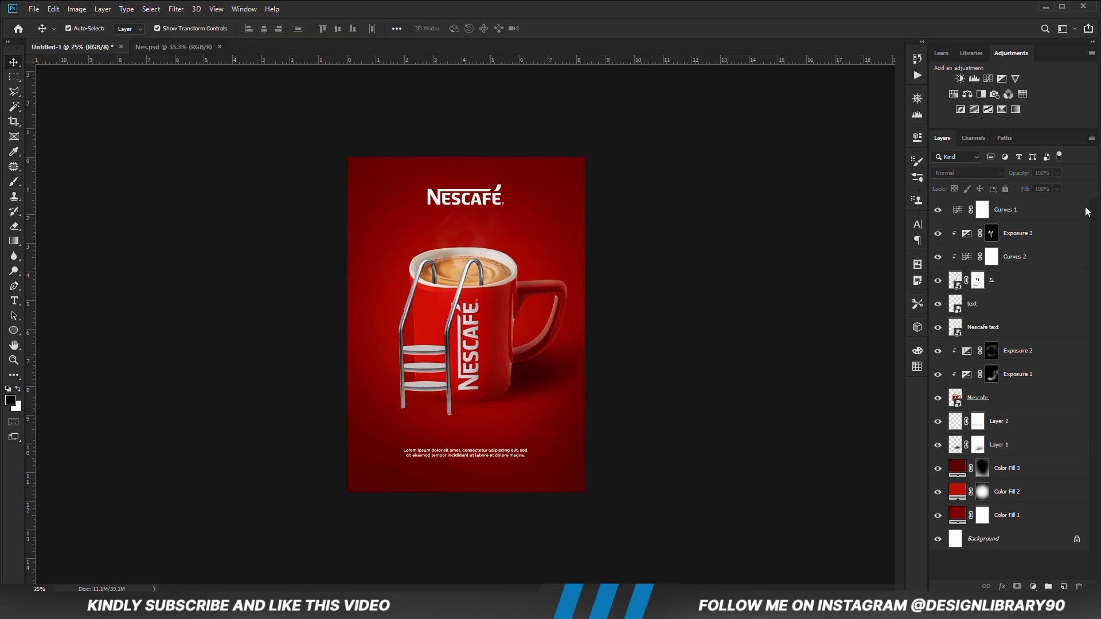
Add a new layer above all others and prepare a round 900 px brush at 100% opacity with white as the foreground colour
{"action": "left_click", "coordinate": [1064, 587]}
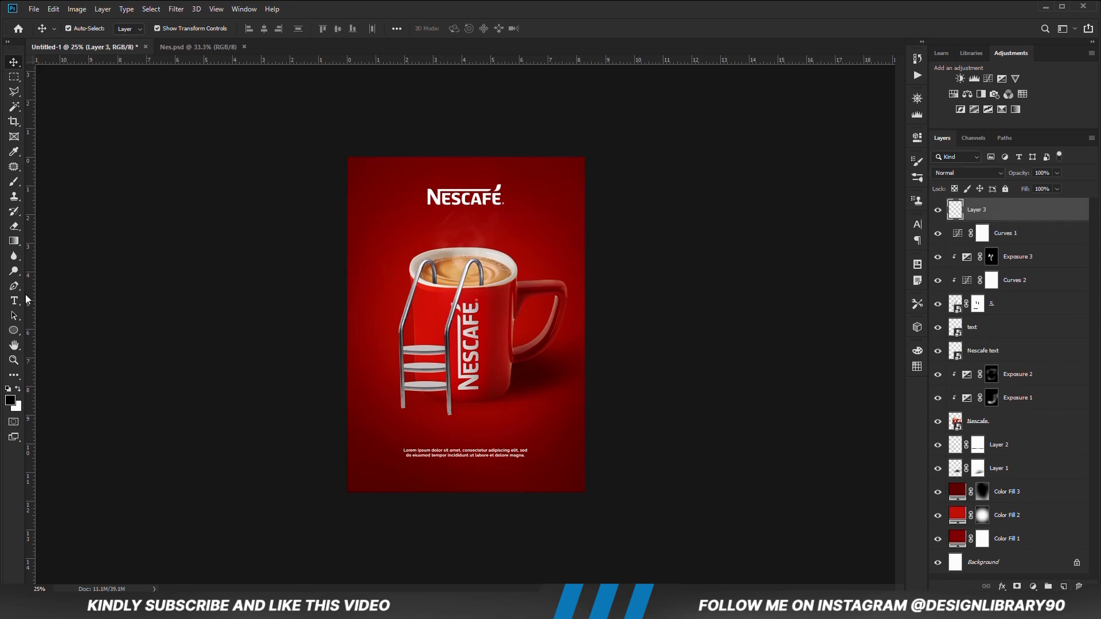
{"action": "left_click_drag", "start_coordinate": [15, 188], "coordinate": [63, 183]}
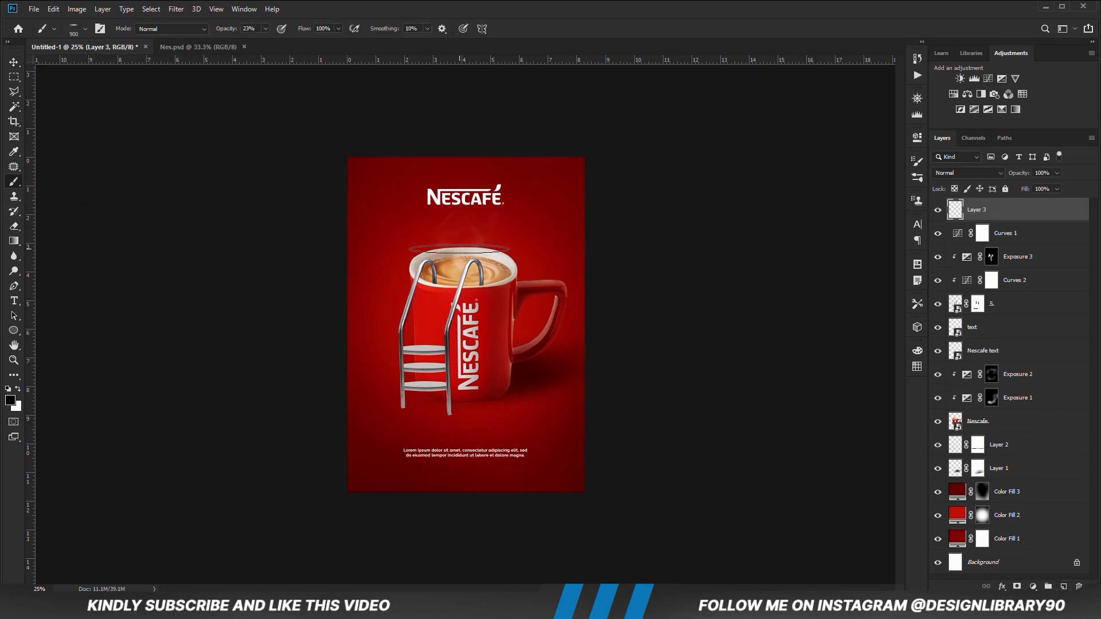
{"action": "right_click", "coordinate": [463, 249]}
{"action": "left_click", "coordinate": [499, 3]}
{"action": "left_click", "coordinate": [264, 28]}
{"action": "left_click_drag", "start_coordinate": [292, 46], "coordinate": [314, 41]}
{"action": "left_click", "coordinate": [21, 388]}
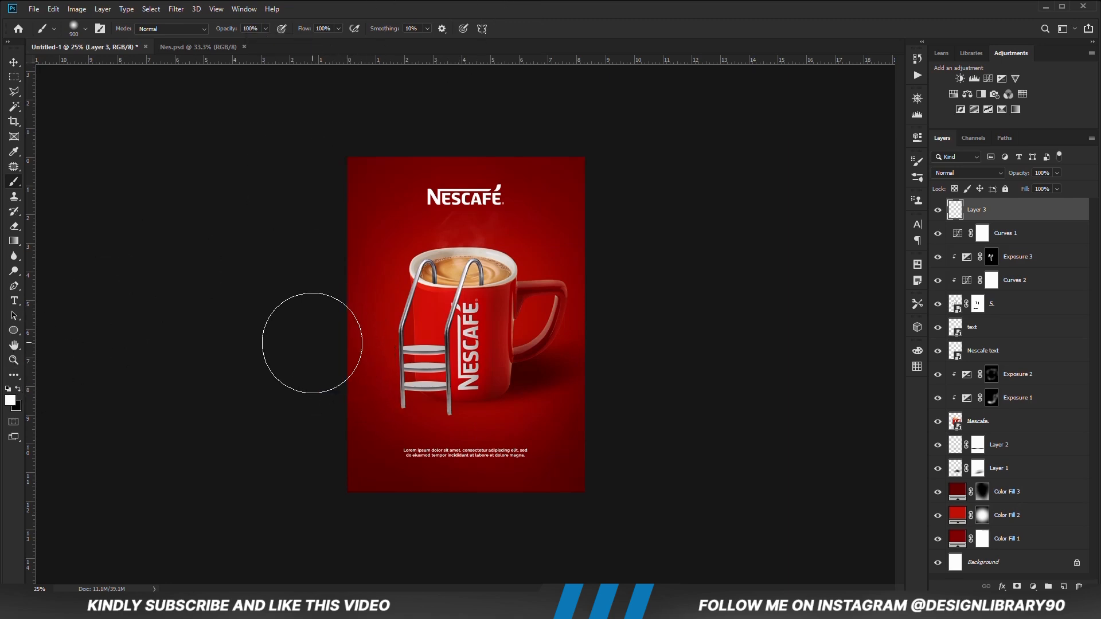
Enlarge the brush to about 2100 px and paint one soft white glow over the poster's left edge, beside the ladder
{"action": "key", "text": "bracketright"}
{"action": "key", "text": "bracketright"}
{"action": "key", "text": "bracketright"}
{"action": "key", "text": "bracketright"}
{"action": "key", "text": "bracketright"}
{"action": "key", "text": "bracketright"}
{"action": "key", "text": "bracketright"}
{"action": "key", "text": "bracketright"}
{"action": "key", "text": "bracketright"}
{"action": "key", "text": "bracketright"}
{"action": "key", "text": "bracketright"}
{"action": "key", "text": "bracketright"}
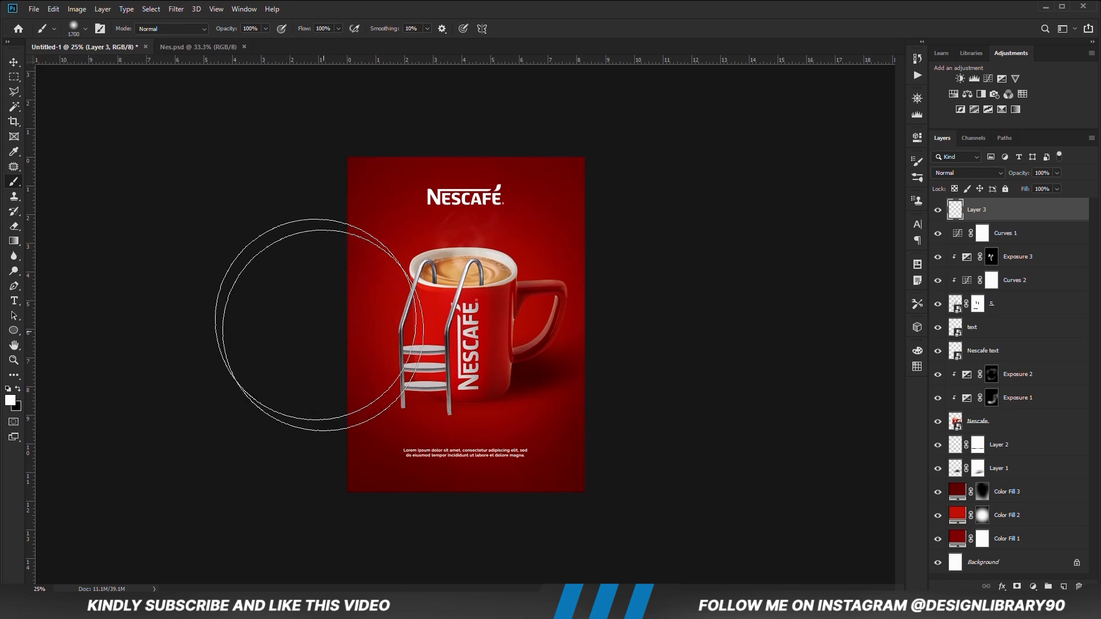
{"action": "left_click", "coordinate": [317, 323]}
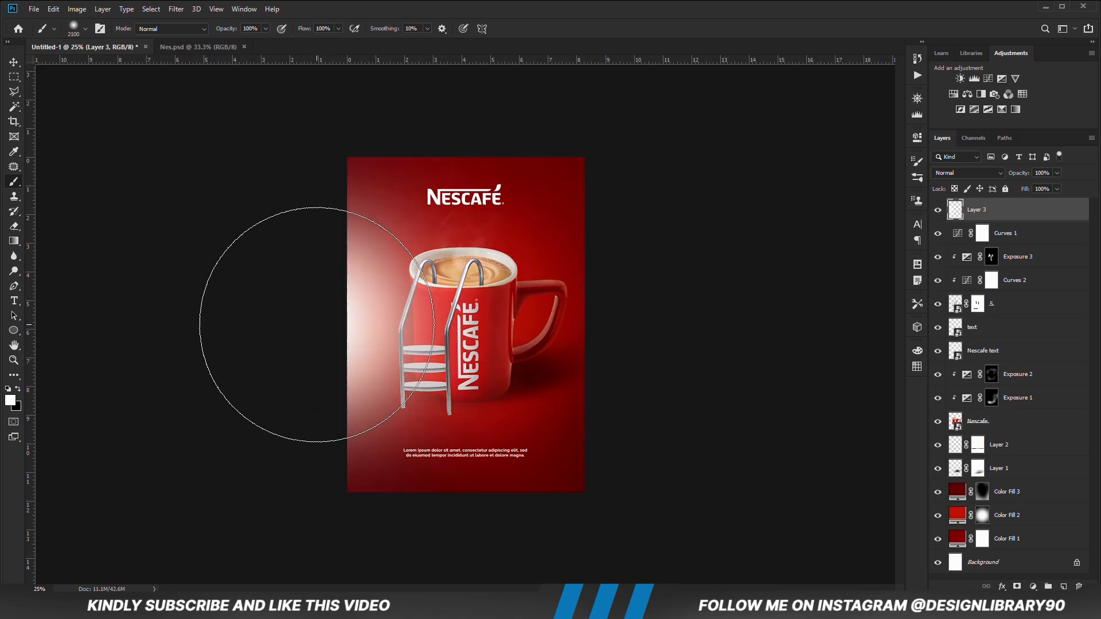
Blend the white glow layer in Overlay mode and duplicate it to strengthen the light
{"action": "key", "text": "v"}
{"action": "left_click", "coordinate": [968, 173]}
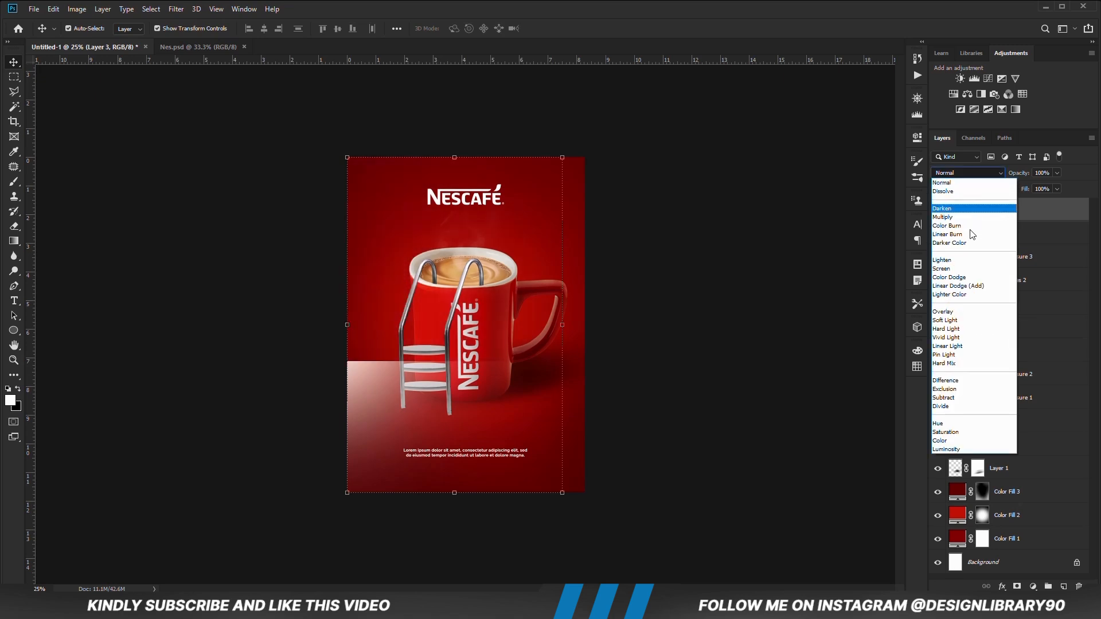
{"action": "left_click", "coordinate": [970, 311]}
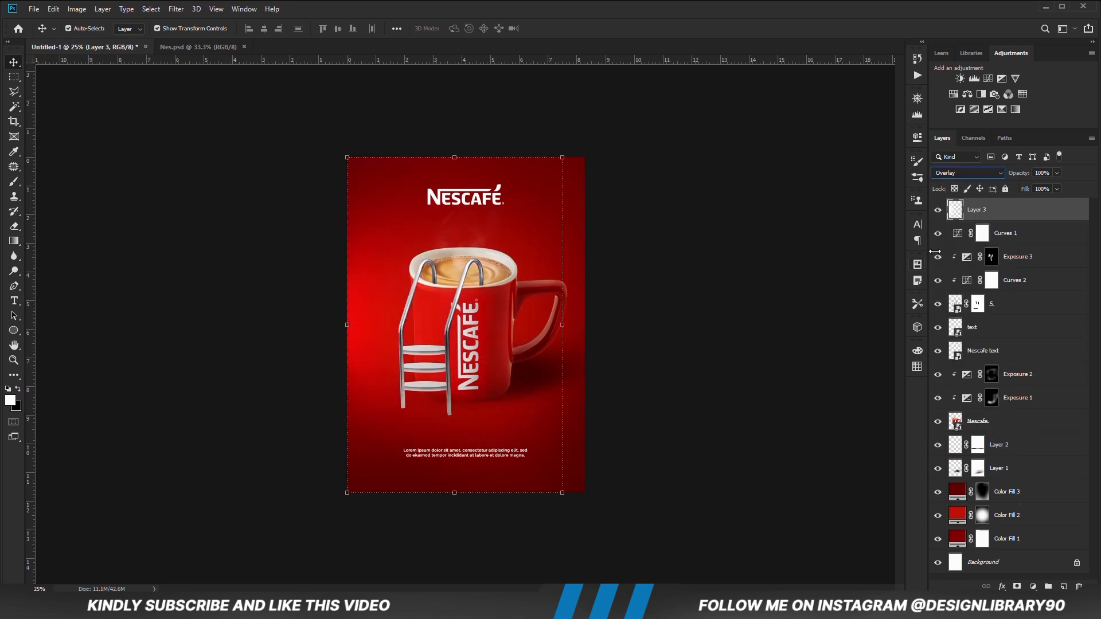
{"action": "key", "text": "ctrl+j"}
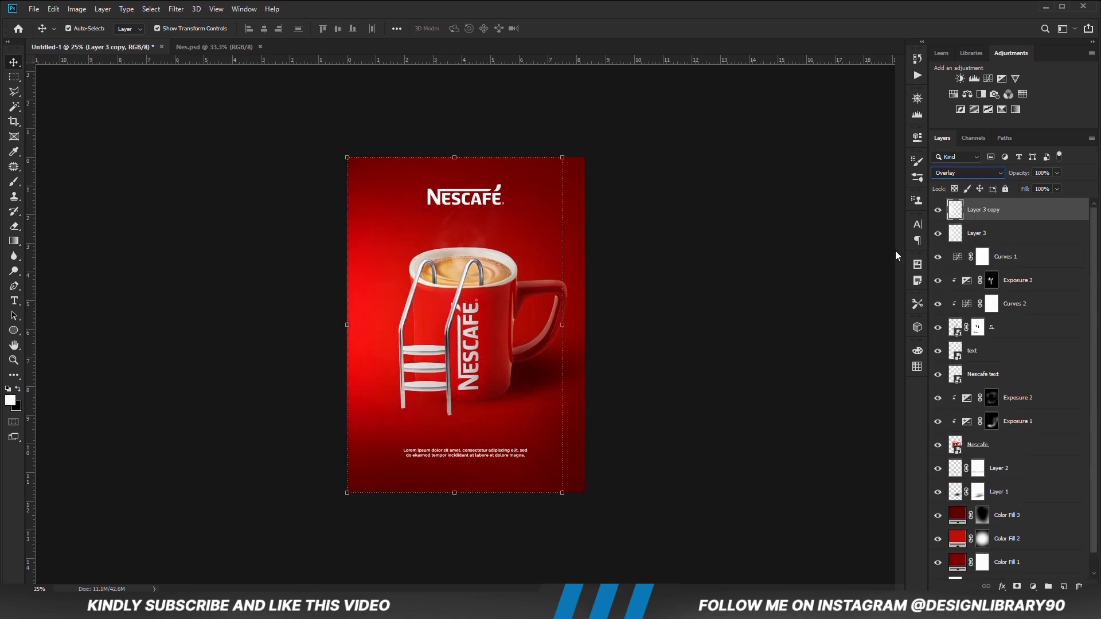
Lower the duplicated glow layer's opacity to 62% and deselect it
{"action": "left_click", "coordinate": [1055, 172]}
{"action": "left_click", "coordinate": [1039, 187]}
{"action": "left_click", "coordinate": [673, 353]}
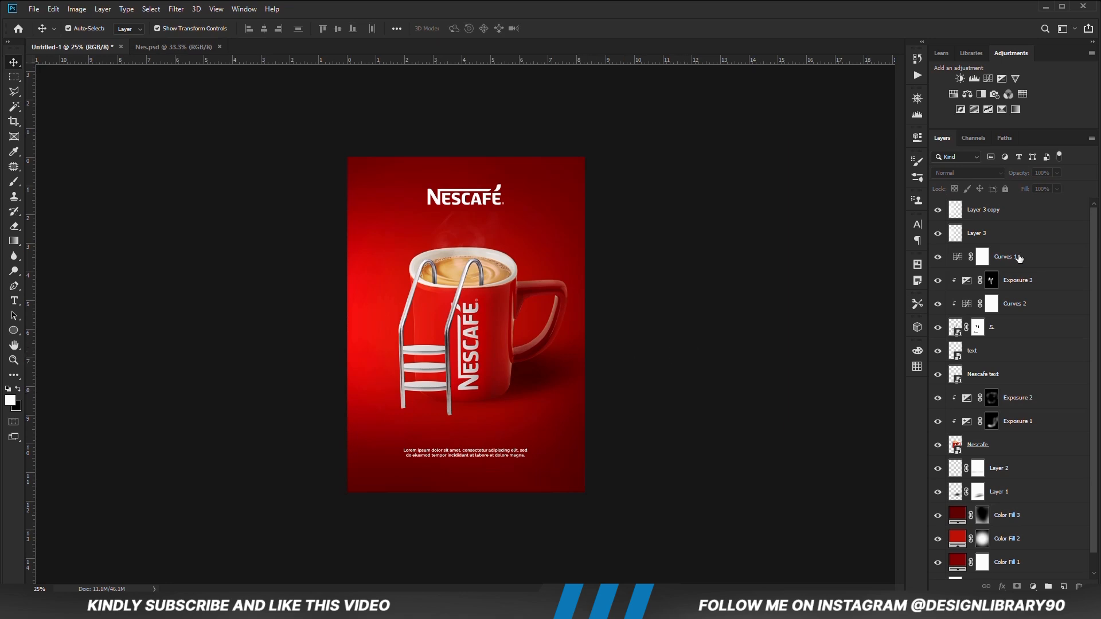
{"action": "left_click", "coordinate": [1019, 217]}
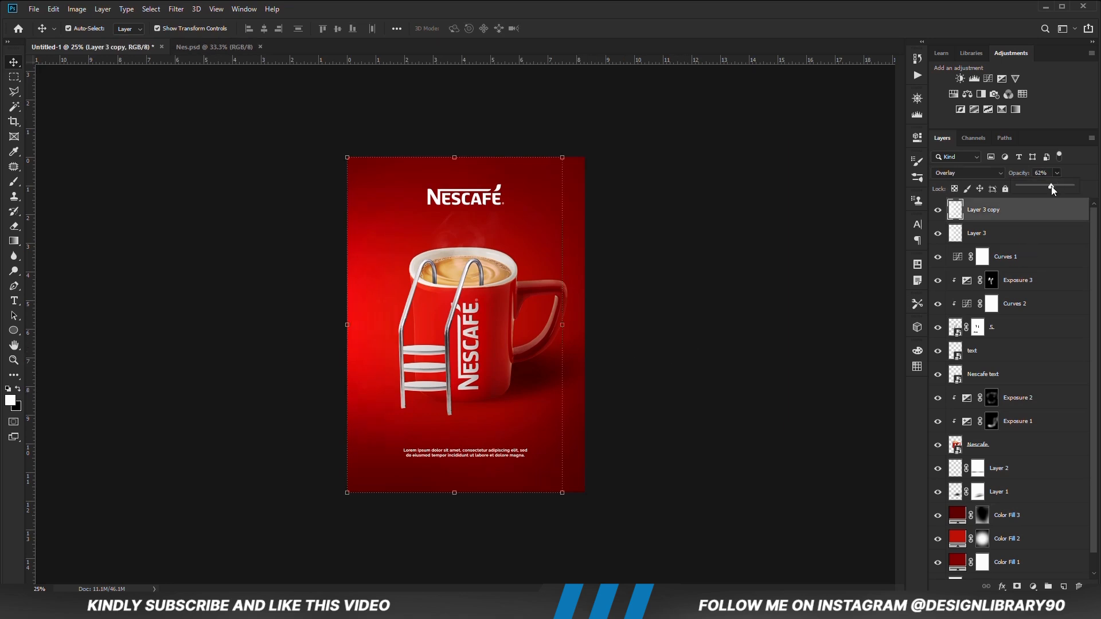
{"action": "left_click", "coordinate": [700, 444]}
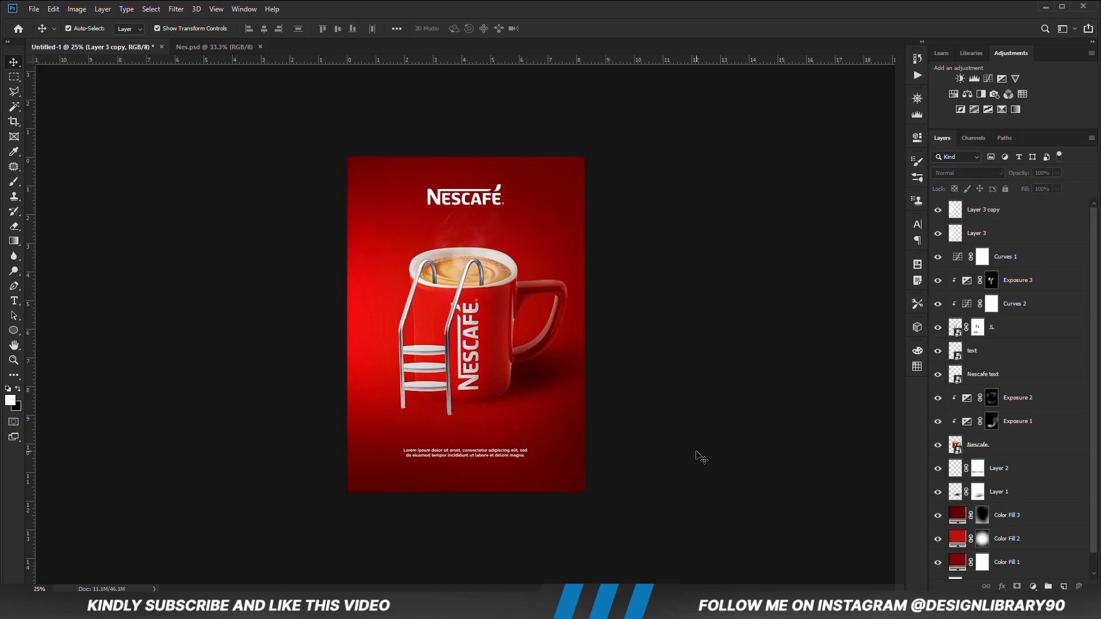
Draw a dark red ellipse about 70 by 16 px without a stroke at the foot of the ladder's left leg
{"action": "scroll", "coordinate": [437, 372], "scroll_direction": "up", "scroll_amount": 5}
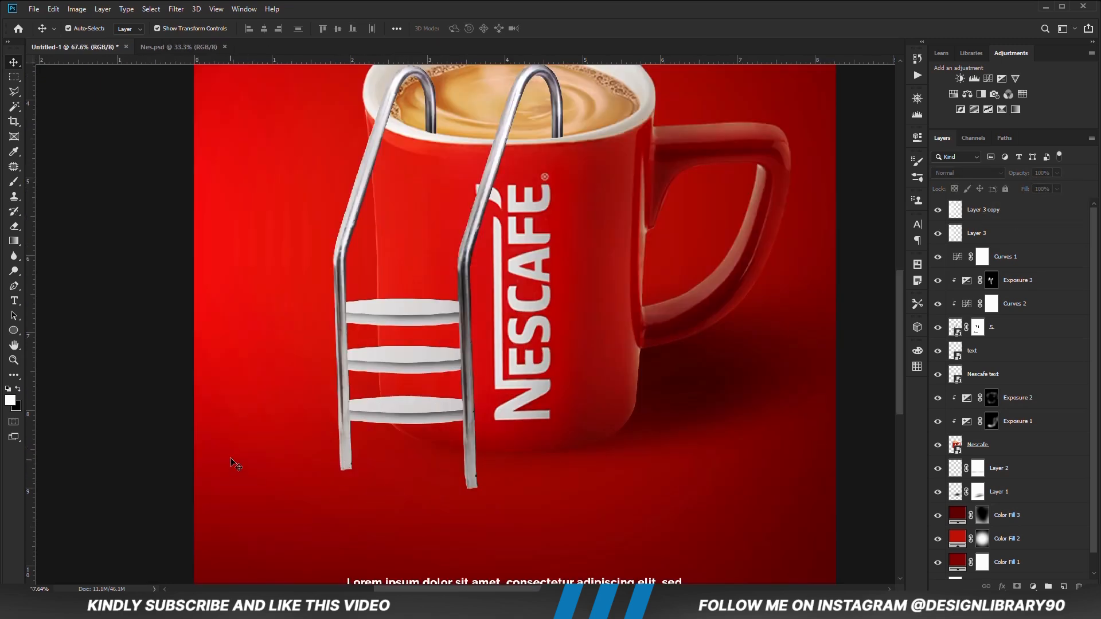
{"action": "left_click", "coordinate": [12, 330]}
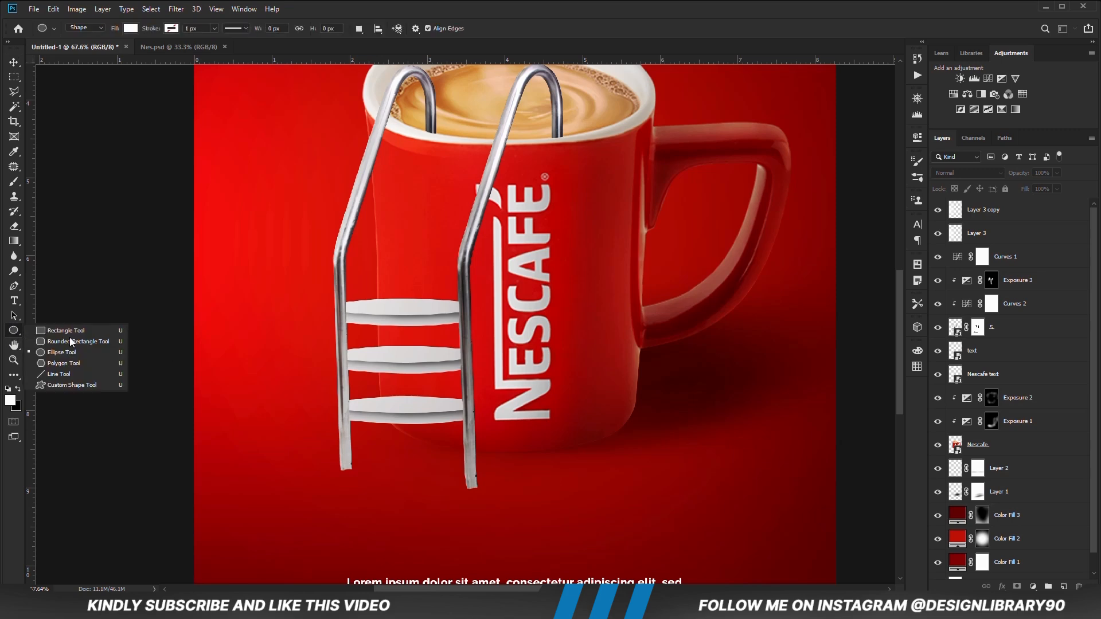
{"action": "left_click", "coordinate": [68, 352]}
{"action": "left_click", "coordinate": [132, 29]}
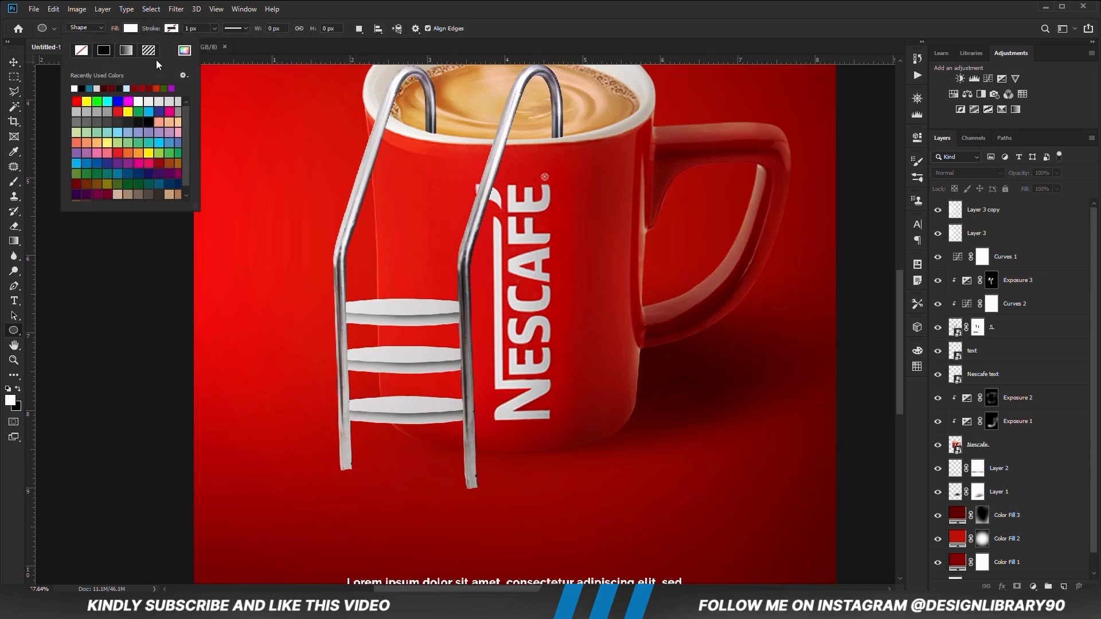
{"action": "left_click", "coordinate": [105, 86]}
{"action": "left_click", "coordinate": [389, 1]}
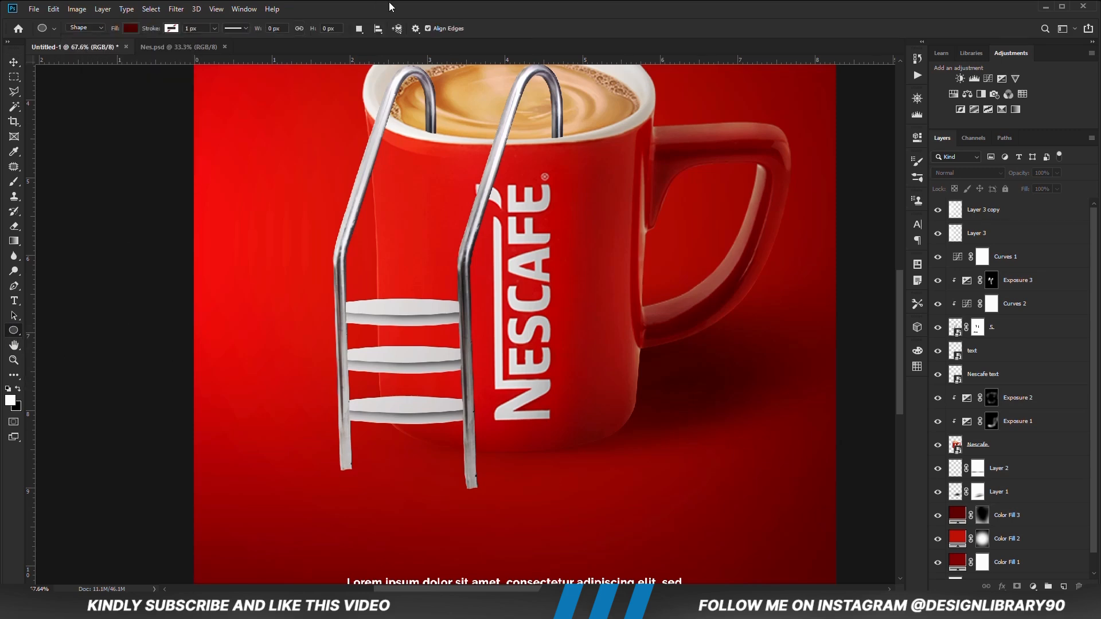
{"action": "left_click_drag", "start_coordinate": [336, 466], "coordinate": [363, 470]}
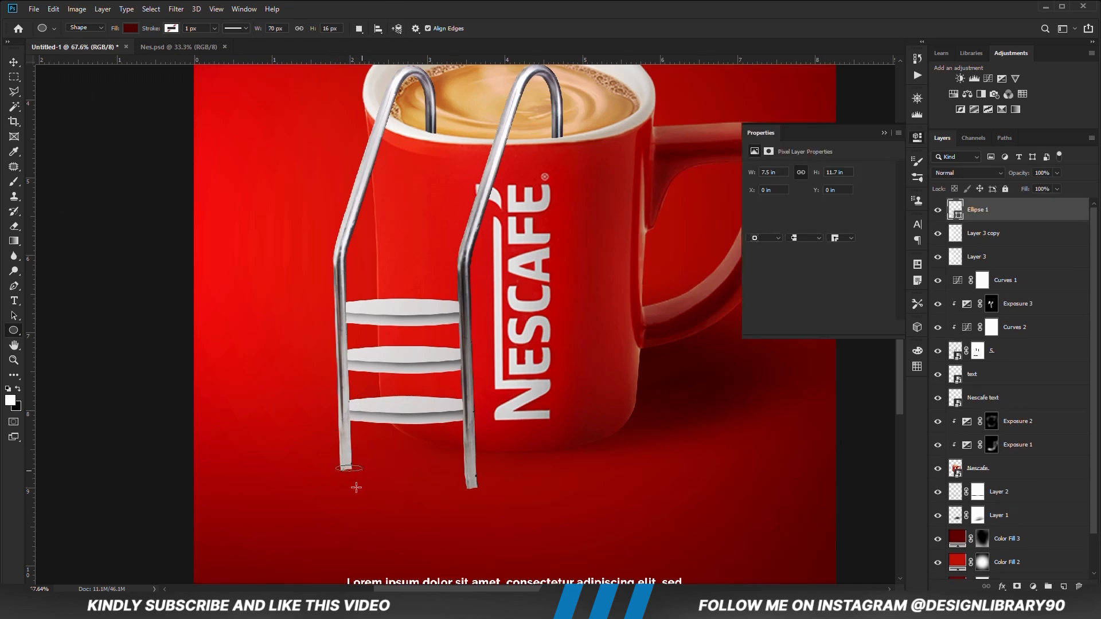
Centre the ellipse under the ladder's left leg, stretch its height to 125% and nudge it up 2 px
{"action": "left_click", "coordinate": [14, 60]}
{"action": "scroll", "coordinate": [344, 467], "scroll_direction": "up", "scroll_amount": 3}
{"action": "left_click_drag", "start_coordinate": [344, 376], "coordinate": [335, 365]}
{"action": "key", "text": "ctrl+t"}
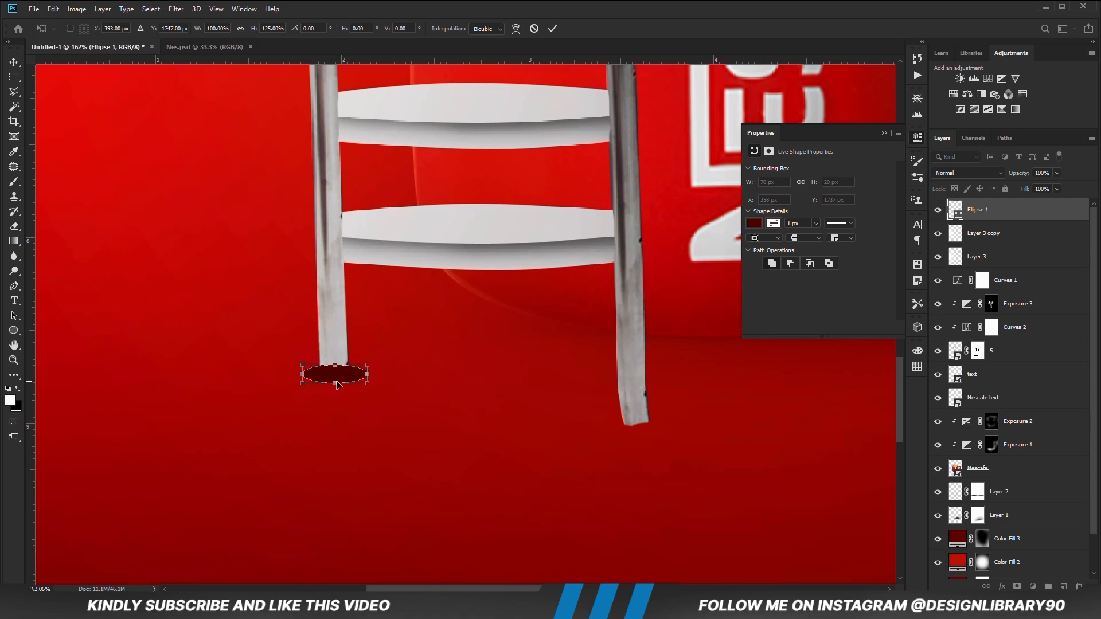
{"action": "key", "text": "Return"}
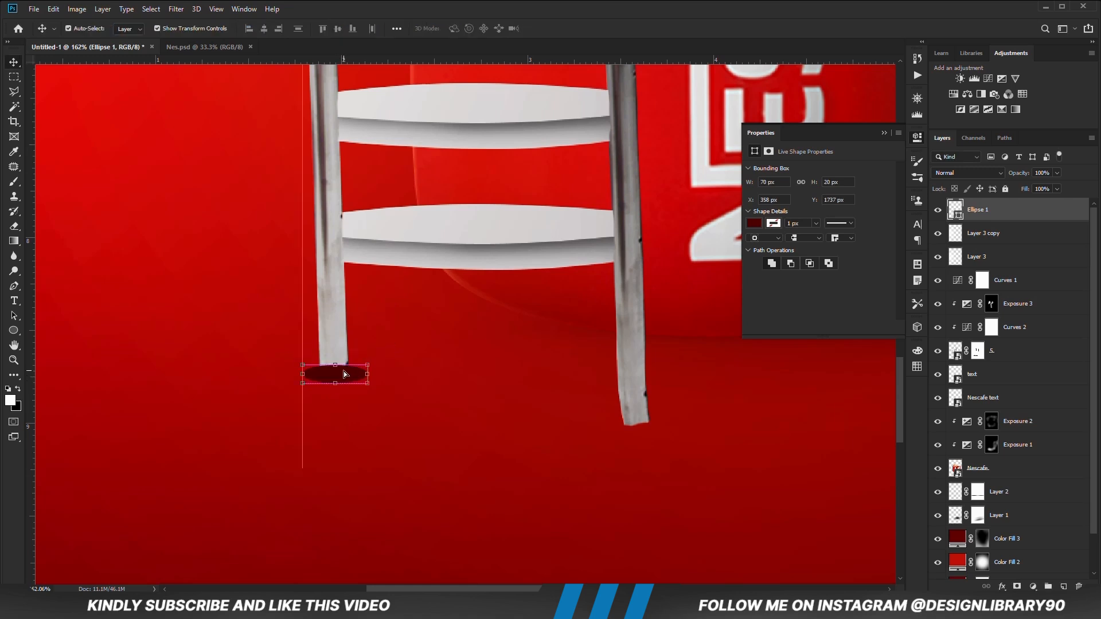
{"action": "key", "text": "Up"}
{"action": "key", "text": "Up"}
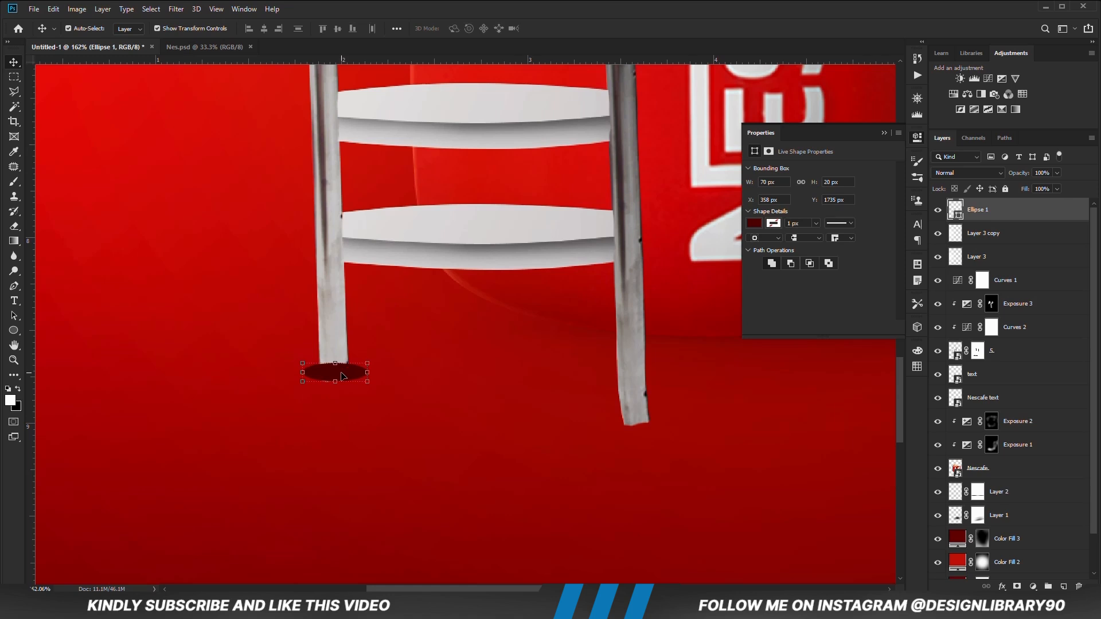
Place the ellipse layer behind the ladder, just below the Nescafe text layer, and lock both Overlay glow layers
{"action": "left_click_drag", "start_coordinate": [998, 218], "coordinate": [984, 408]}
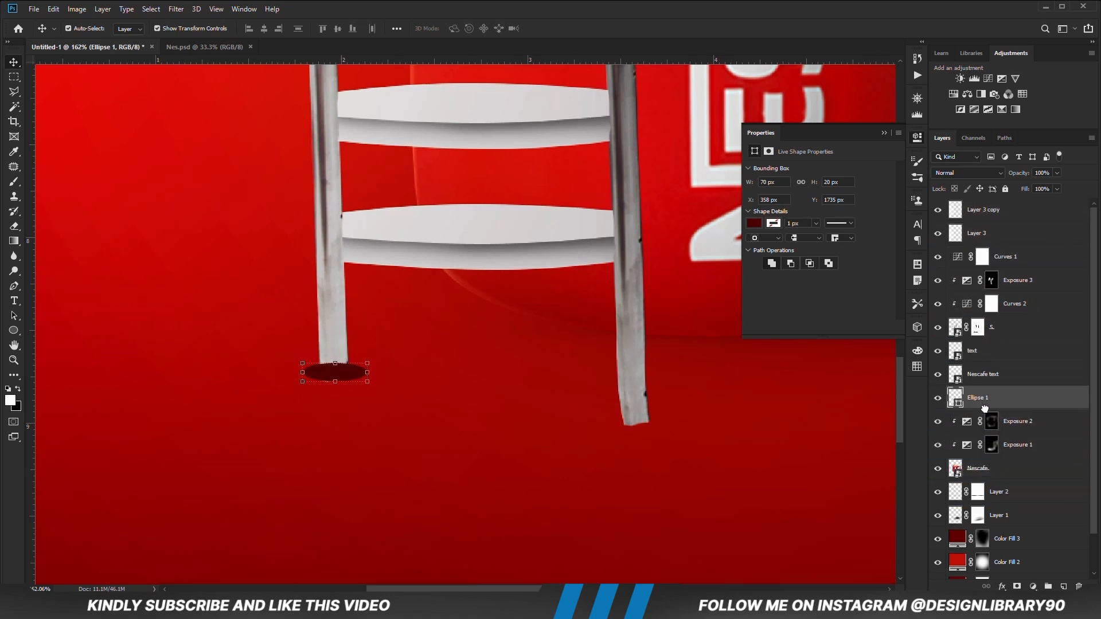
{"action": "left_click", "coordinate": [356, 374]}
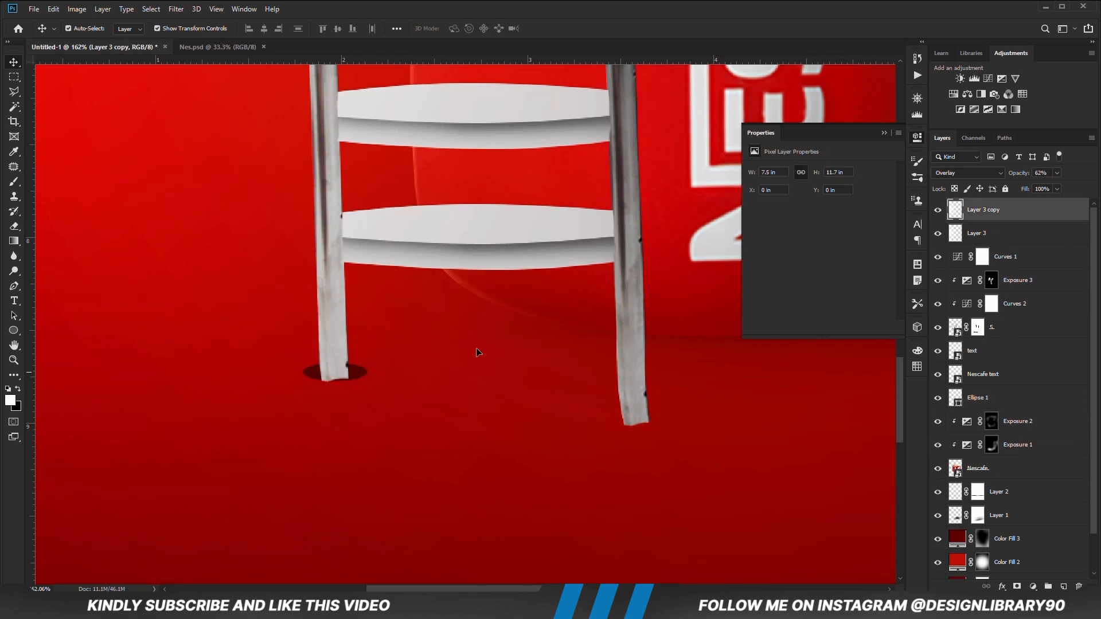
{"action": "left_click", "coordinate": [1017, 236], "text": "shift"}
{"action": "key", "text": "ctrl+/"}
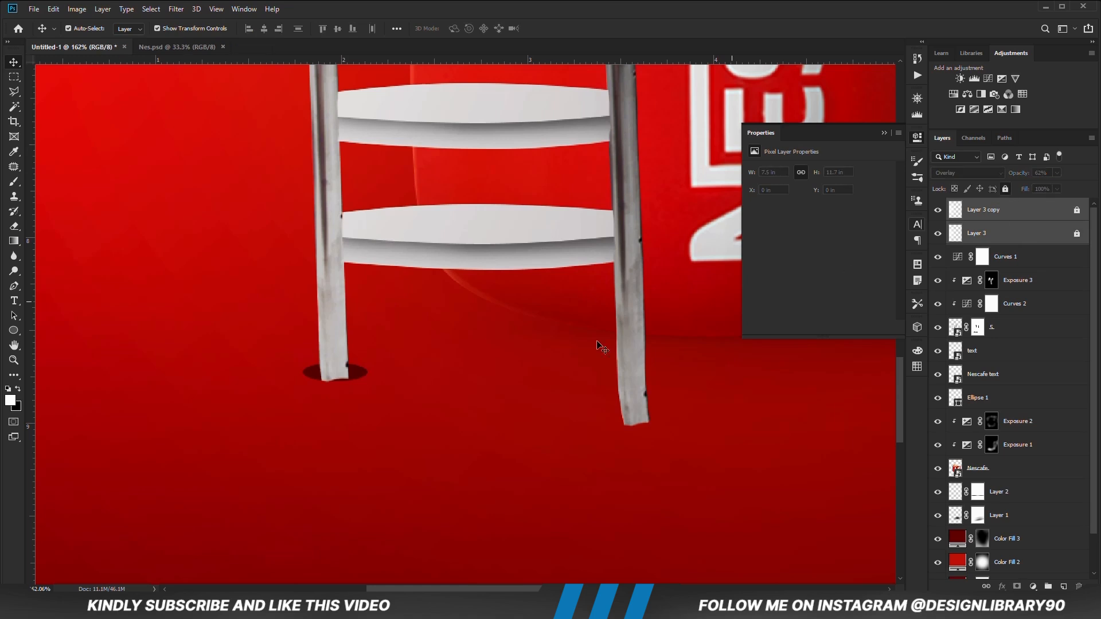
Reposition the dark red ellipse around the foot of the ladder's left leg
{"action": "left_click", "coordinate": [365, 380]}
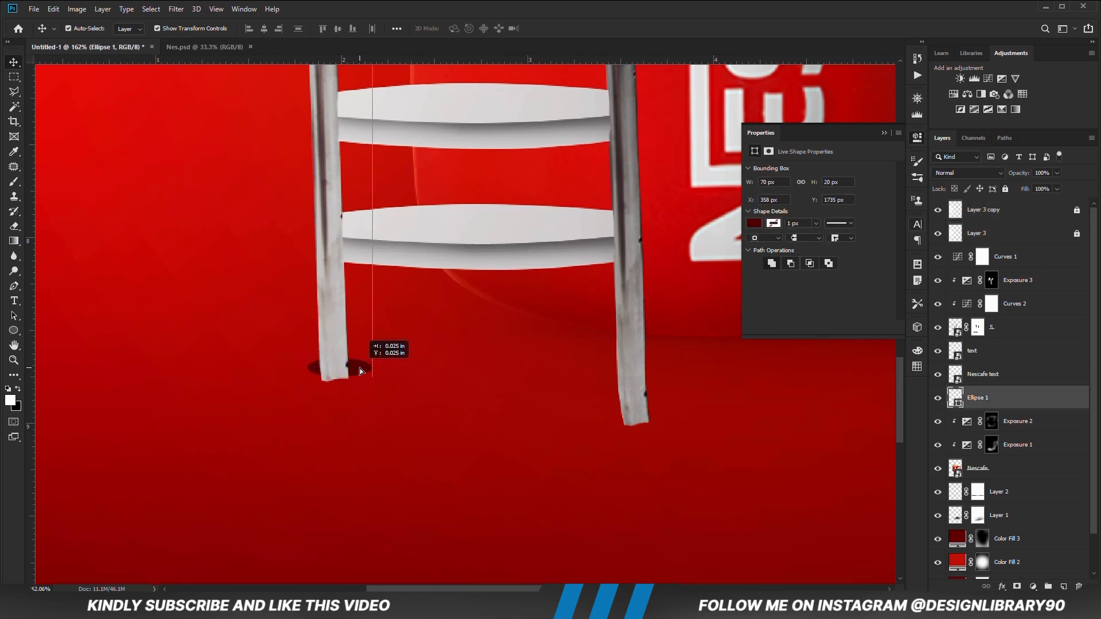